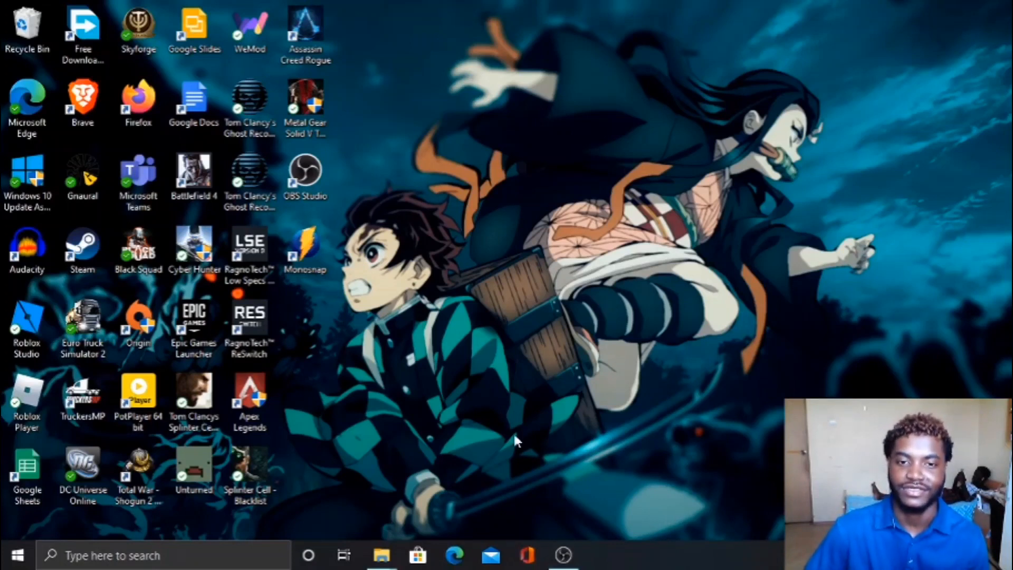
Step: Open Firefox in a maximized window and search the web for "gnaural"
{"action": "mouse_move", "coordinate": [563, 554]}
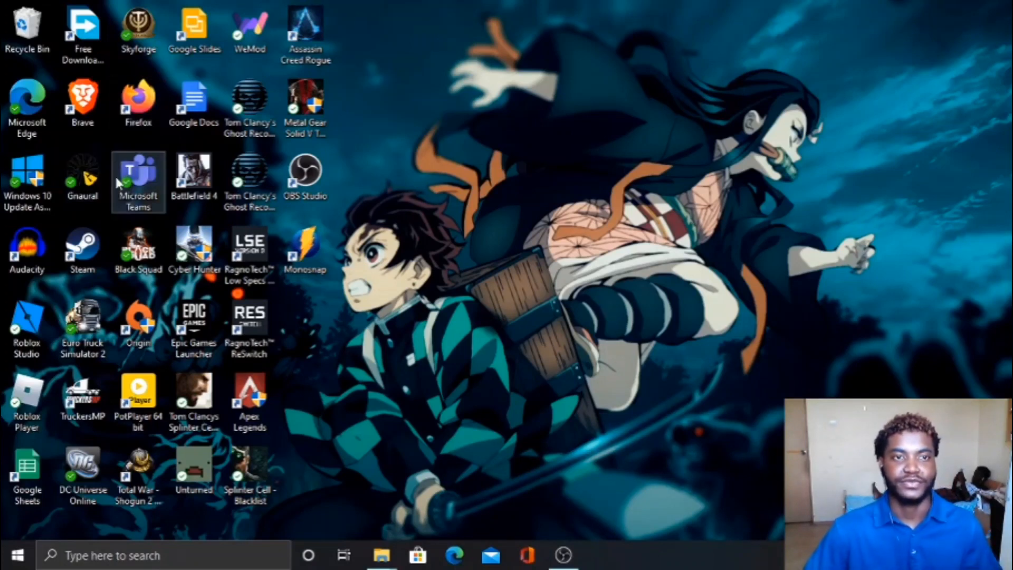
{"action": "double_click", "coordinate": [140, 106]}
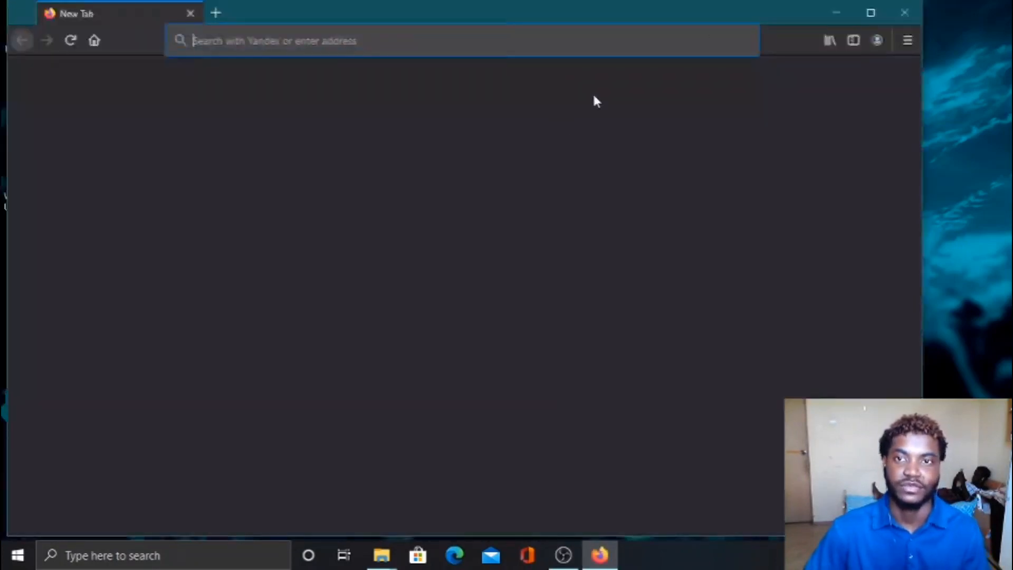
{"action": "left_click", "coordinate": [877, 20]}
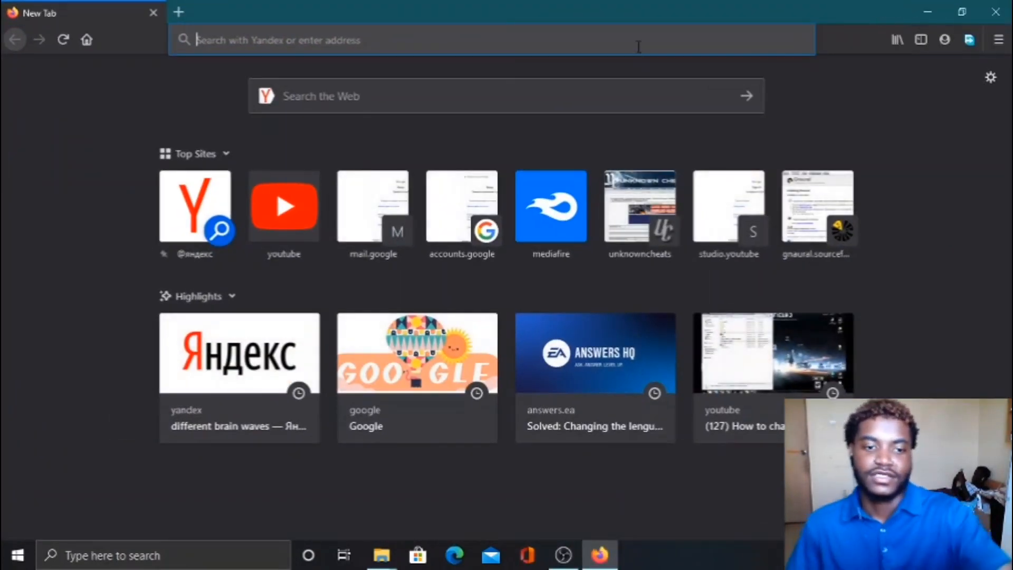
{"action": "type", "text": "gna"}
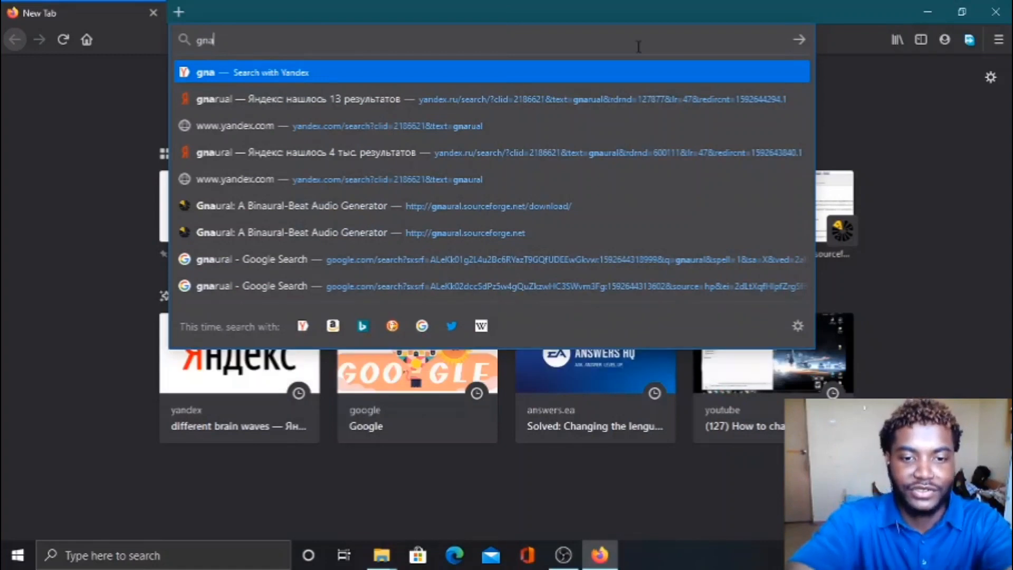
{"action": "type", "text": "ural"}
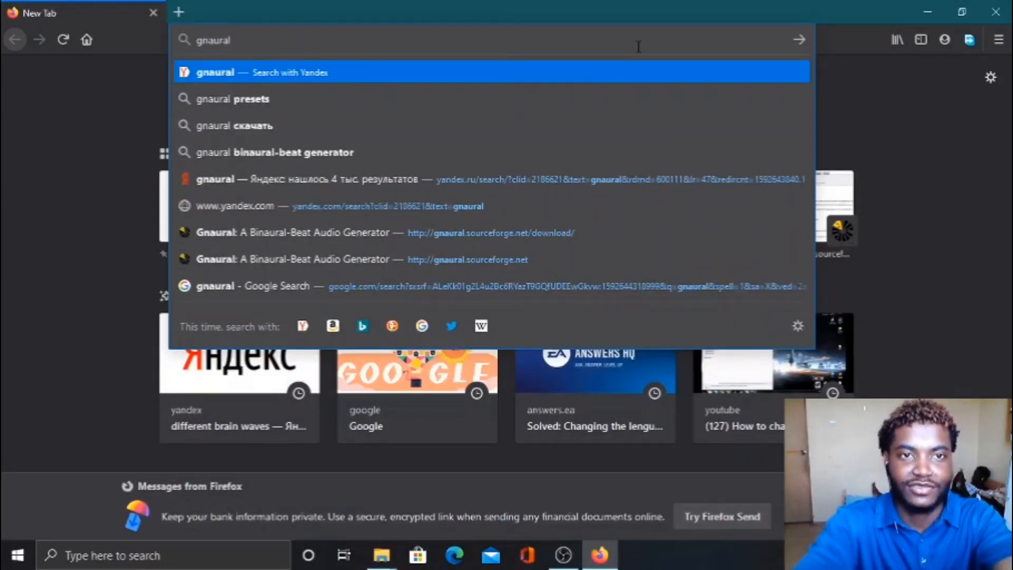
{"action": "key", "text": "Return"}
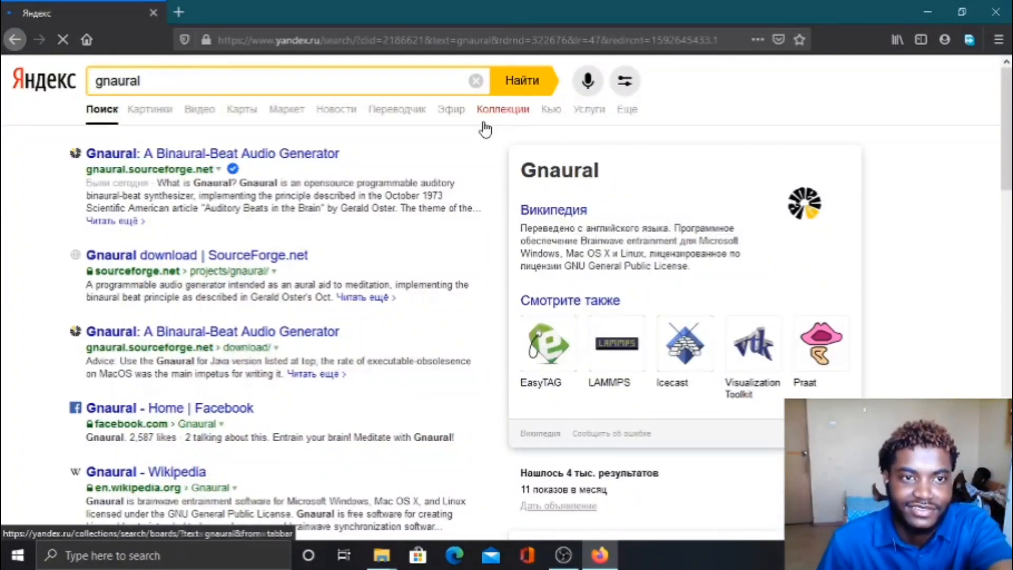
Step: Open the Gnaural SourceForge site's download page and review the installers for each platform and the optional presets
{"action": "left_click", "coordinate": [252, 158]}
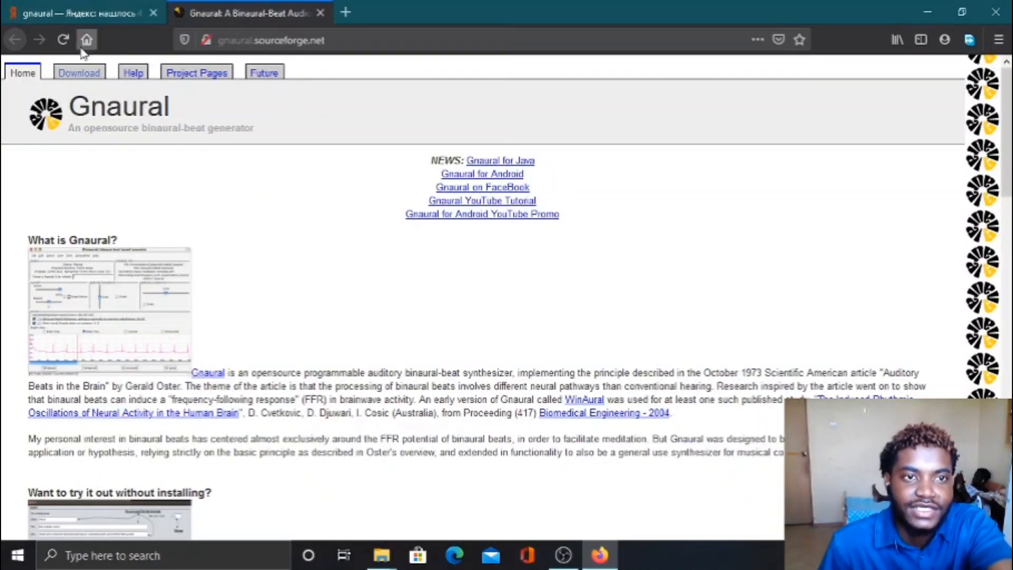
{"action": "left_click", "coordinate": [76, 74]}
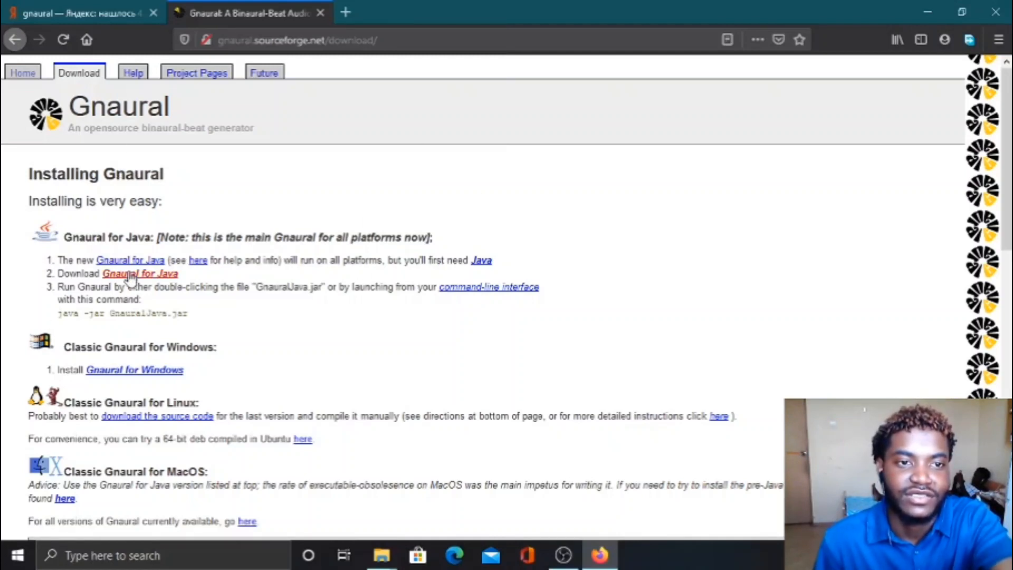
{"action": "scroll", "coordinate": [53, 222], "scroll_direction": "down", "scroll_amount": 3}
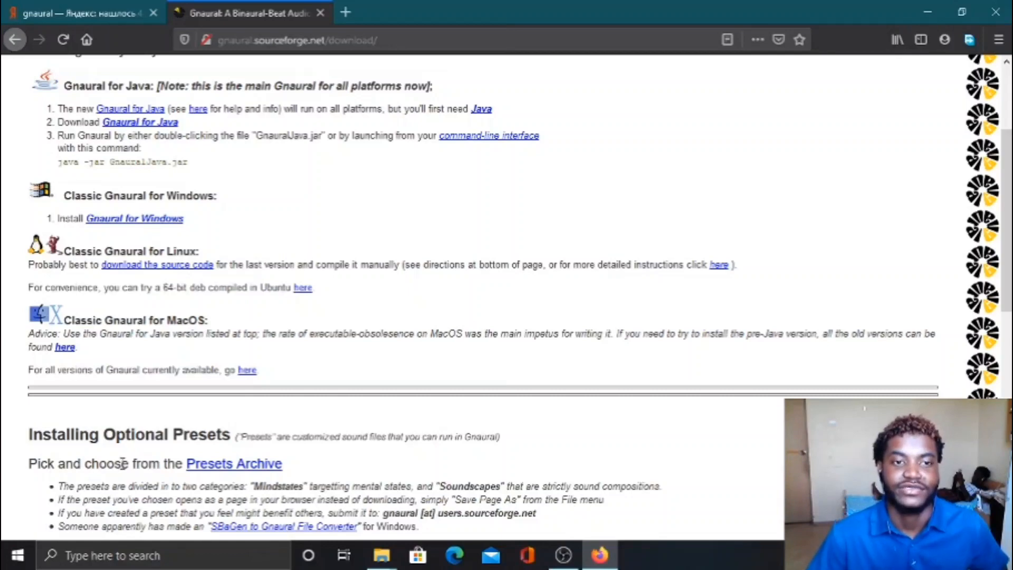
{"action": "scroll", "coordinate": [220, 400], "scroll_direction": "down", "scroll_amount": 2}
{"action": "scroll", "coordinate": [221, 400], "scroll_direction": "up", "scroll_amount": 3}
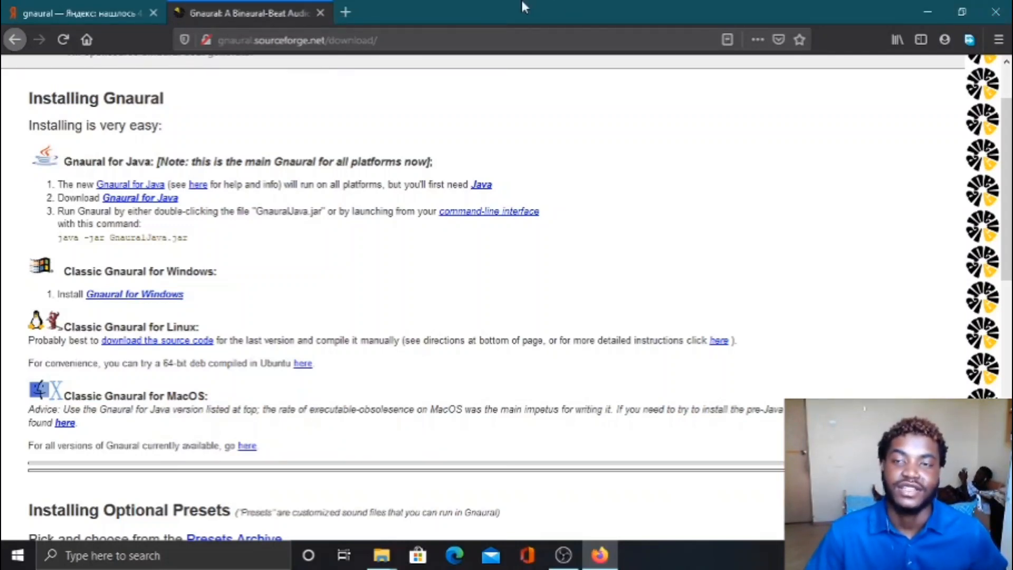
Step: Minimize the browser, launch the installed Gnaural in a maximized window, and enlarge the voices list to show both voices
{"action": "left_click", "coordinate": [928, 11]}
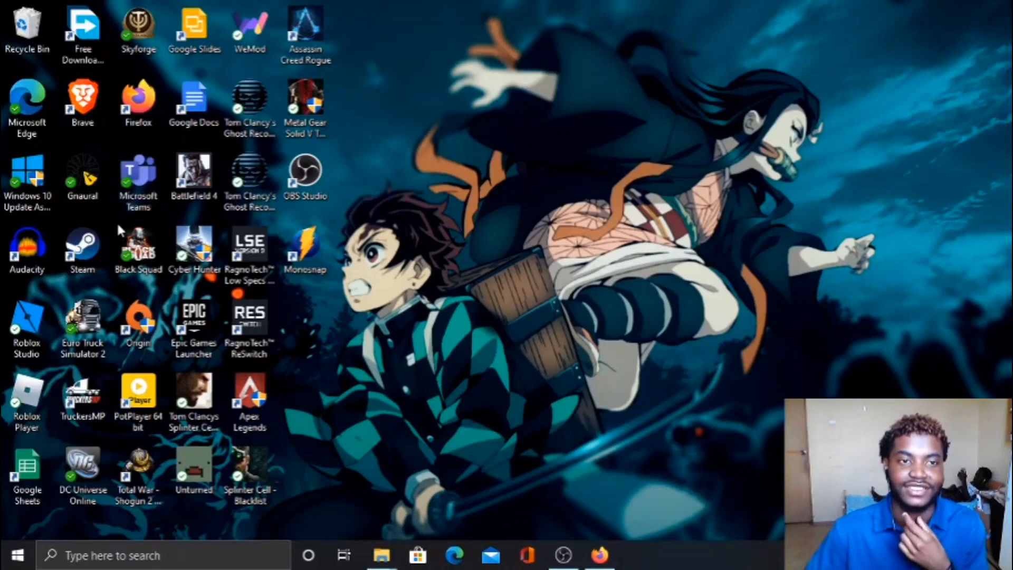
{"action": "double_click", "coordinate": [79, 178]}
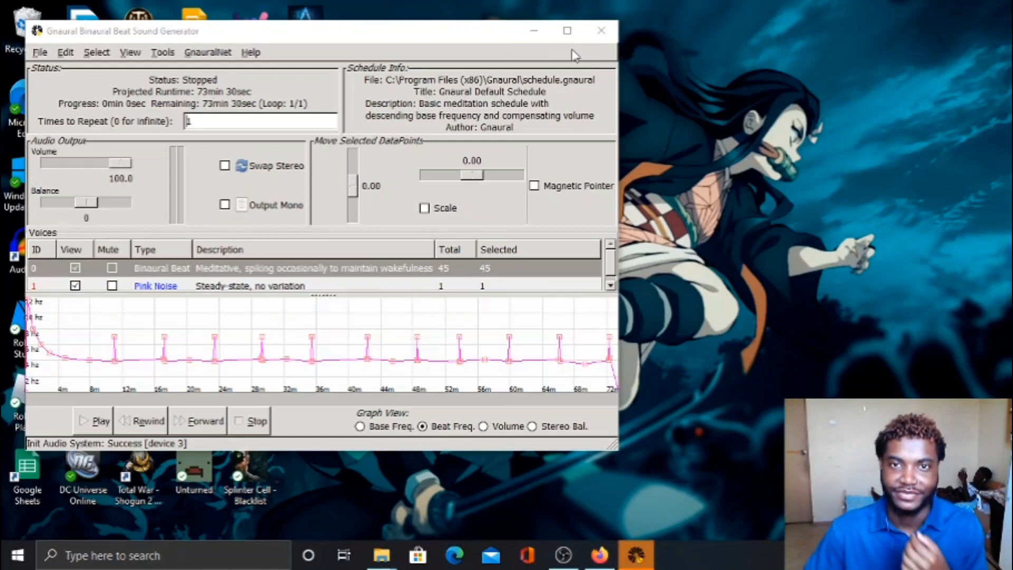
{"action": "left_click", "coordinate": [567, 31]}
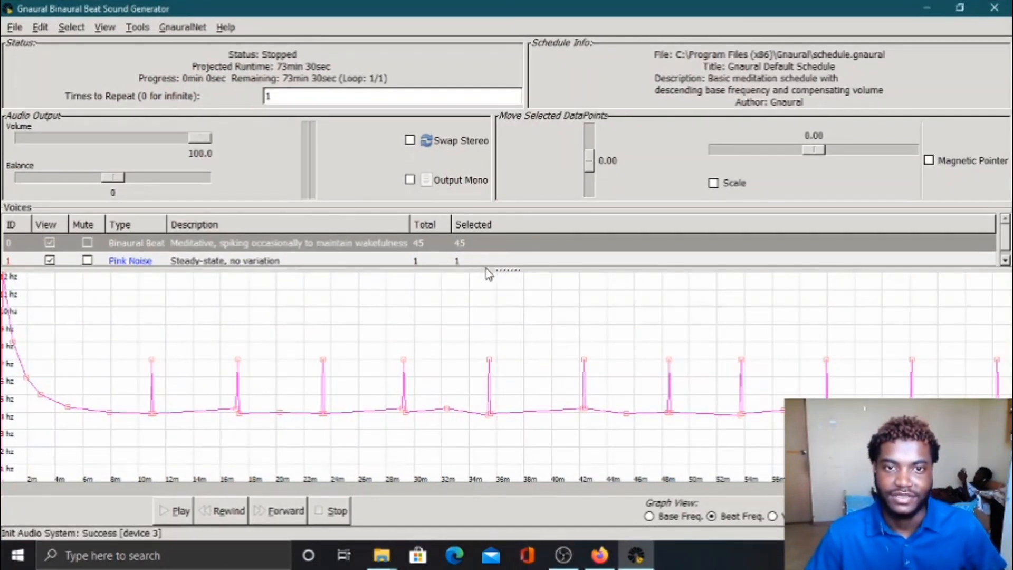
{"action": "left_click_drag", "start_coordinate": [505, 269], "coordinate": [505, 295]}
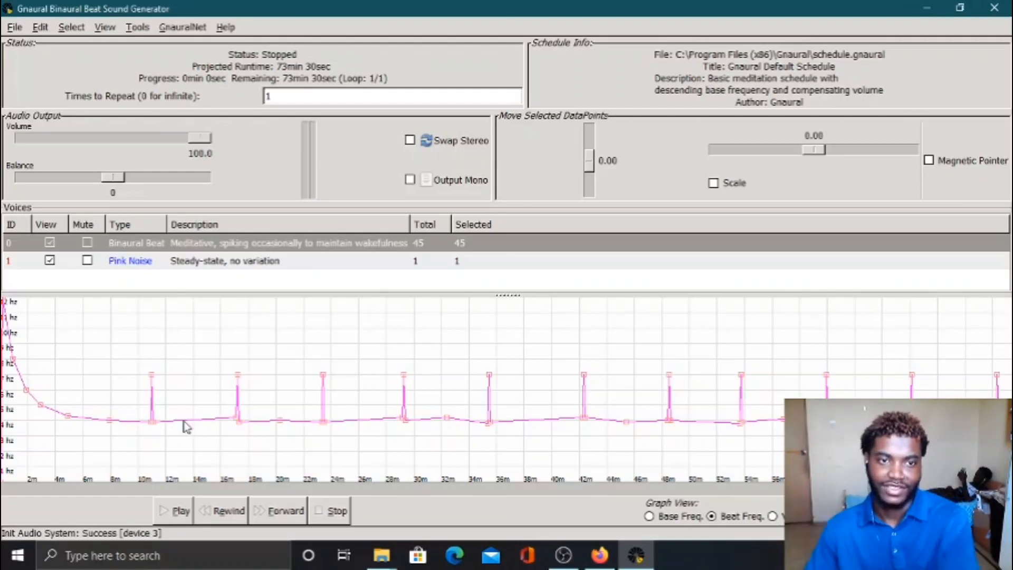
Step: Switch between the Pink Noise and Binaural Beat voices to compare their graph lines
{"action": "left_click", "coordinate": [189, 264]}
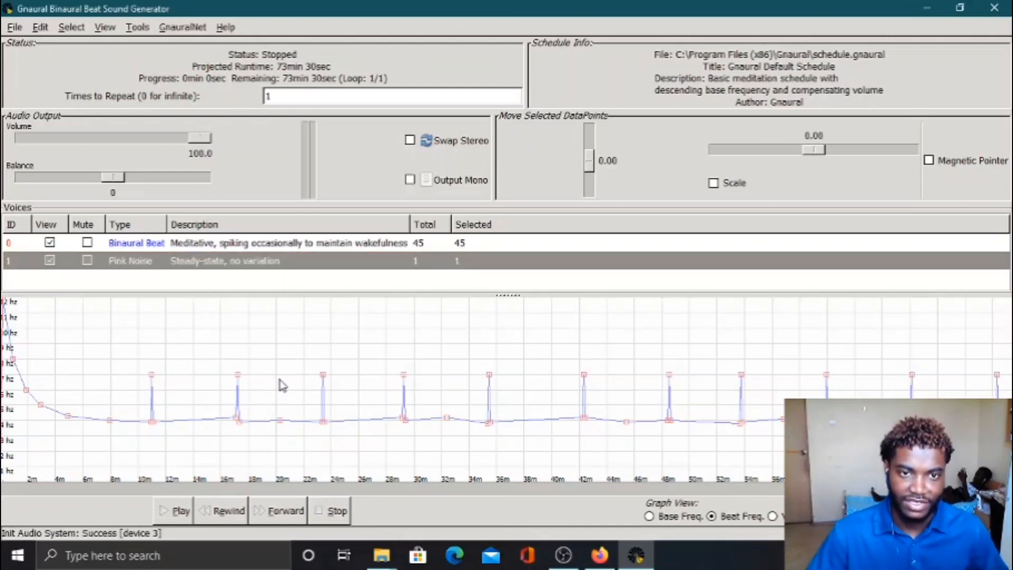
{"action": "left_click", "coordinate": [299, 242]}
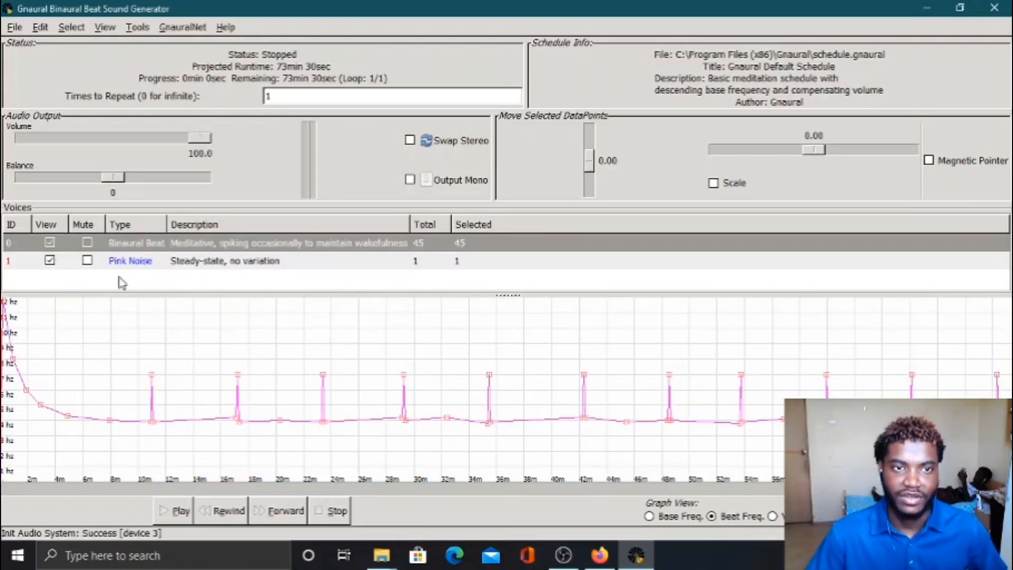
{"action": "left_click", "coordinate": [167, 261]}
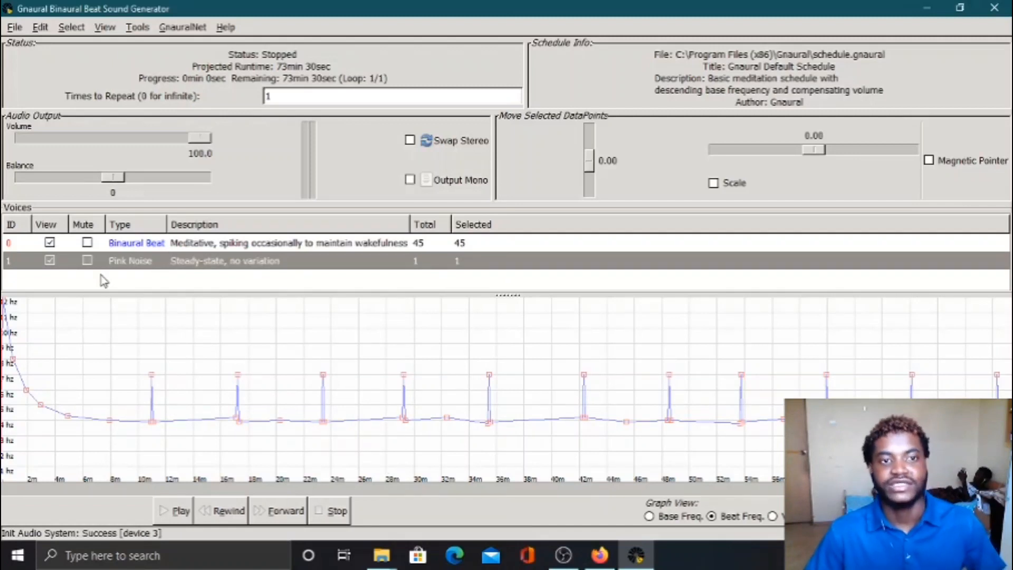
Step: Lower the output volume to 31.8 and play the schedule with the Pink Noise voice muted
{"action": "left_click", "coordinate": [196, 150]}
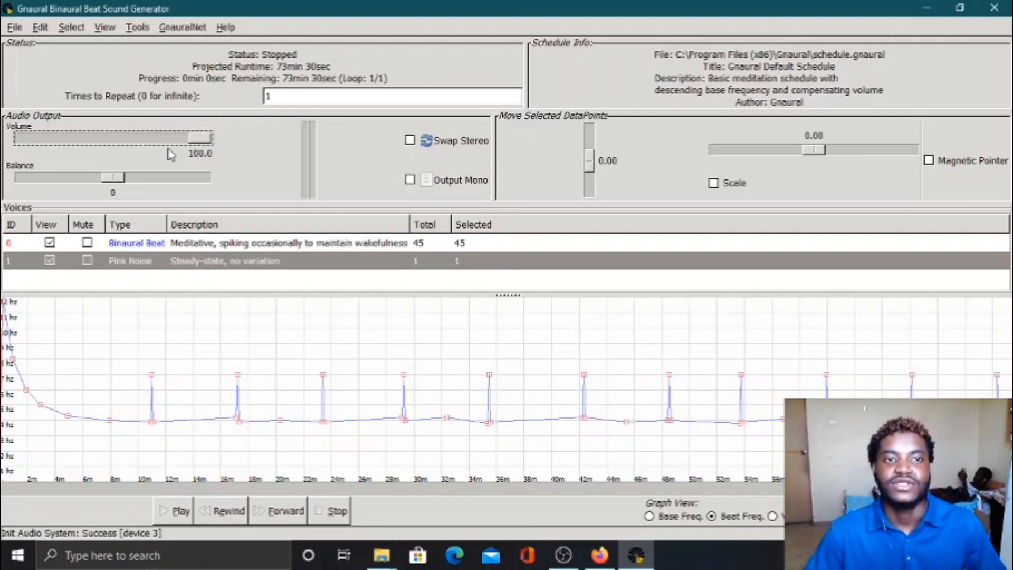
{"action": "left_click_drag", "start_coordinate": [174, 144], "coordinate": [82, 145]}
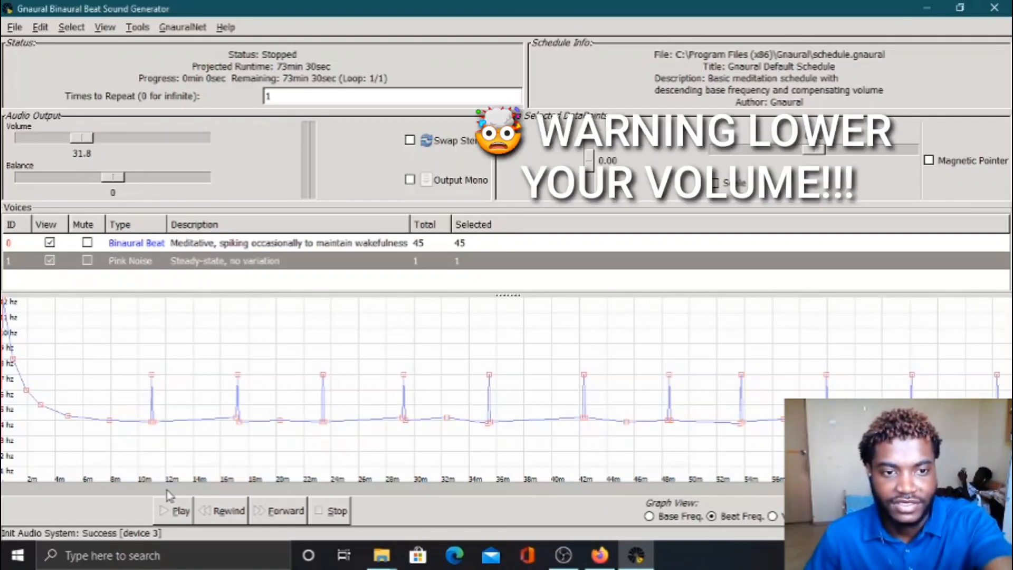
{"action": "left_click", "coordinate": [172, 509]}
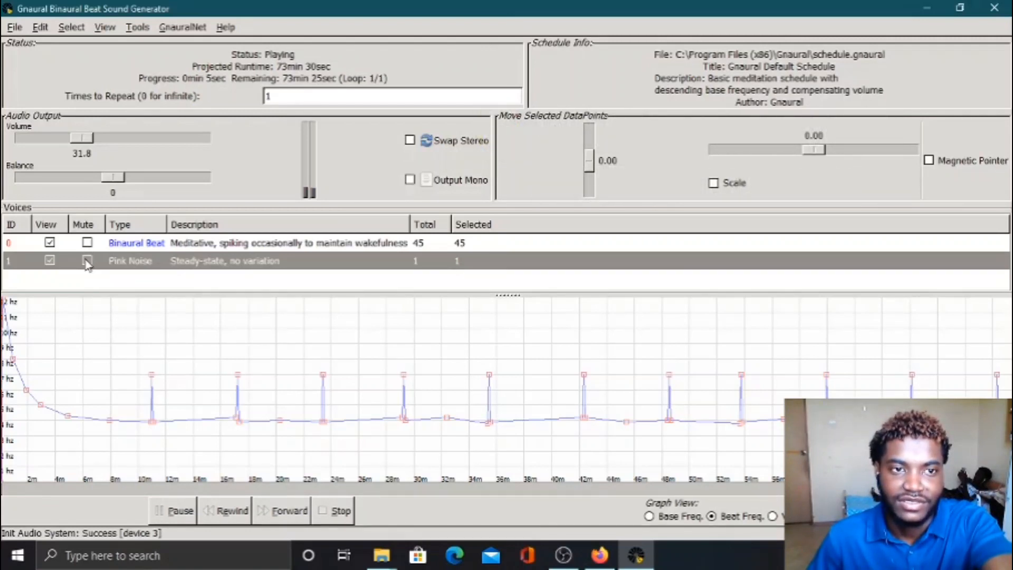
{"action": "left_click", "coordinate": [86, 261]}
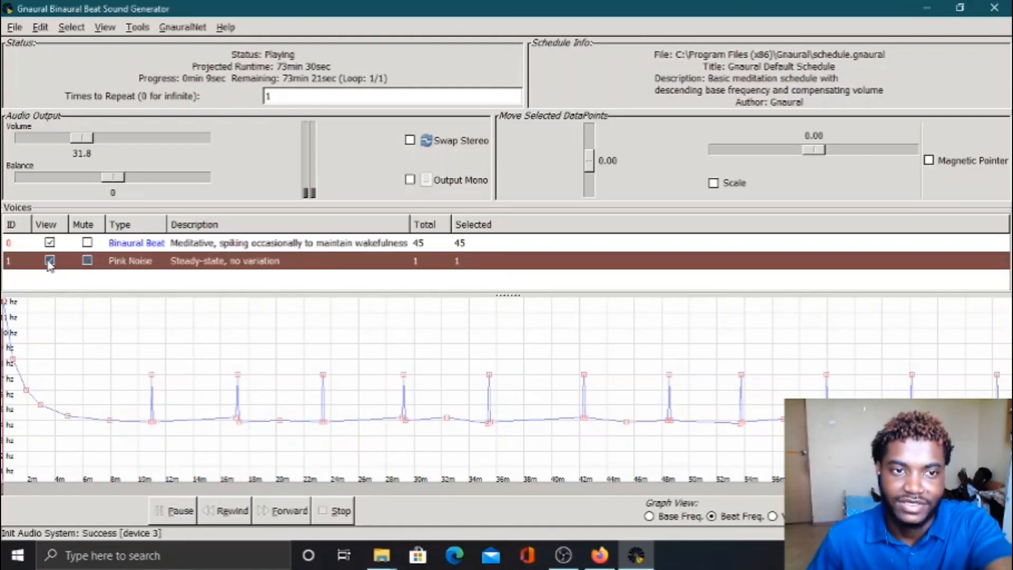
{"action": "left_click", "coordinate": [87, 260]}
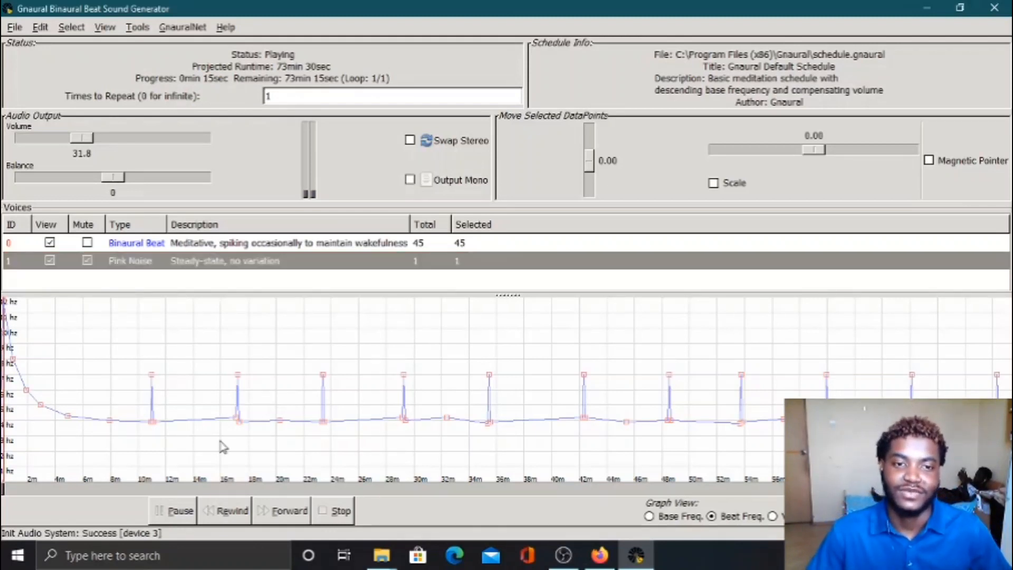
Step: Stop playback and delete the Pink Noise voice from the schedule
{"action": "left_click", "coordinate": [334, 510]}
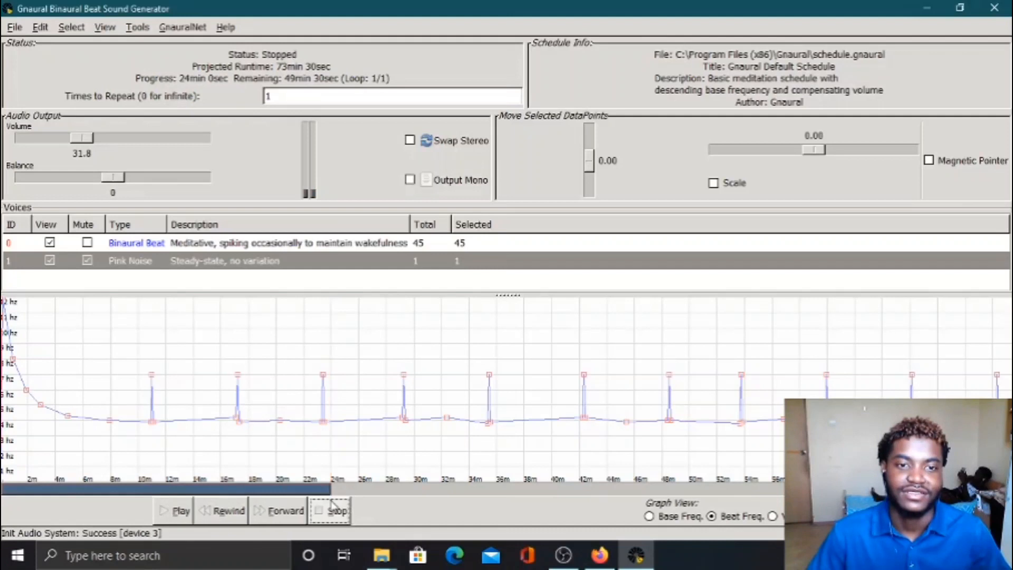
{"action": "double_click", "coordinate": [144, 267]}
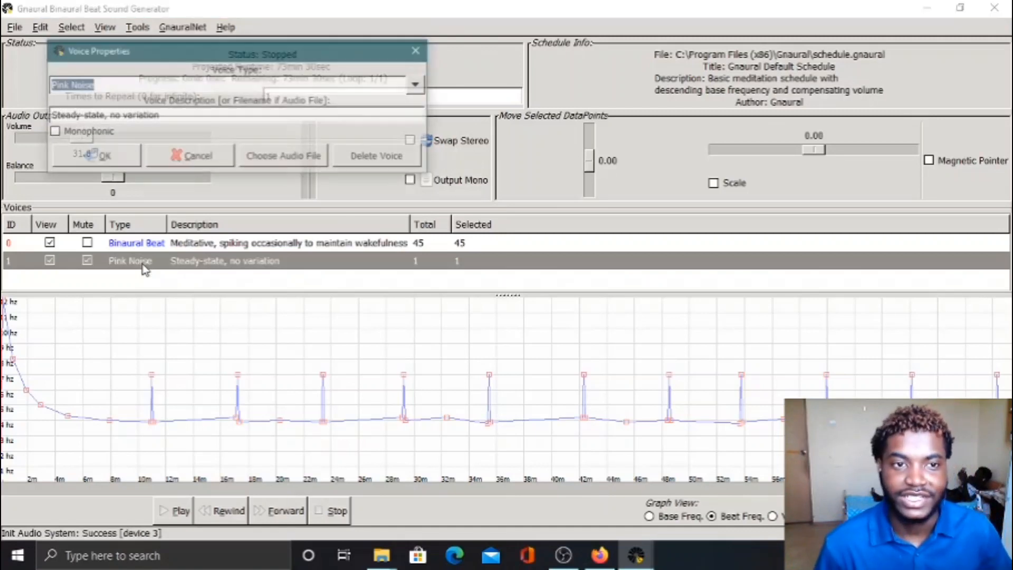
{"action": "left_click", "coordinate": [354, 155]}
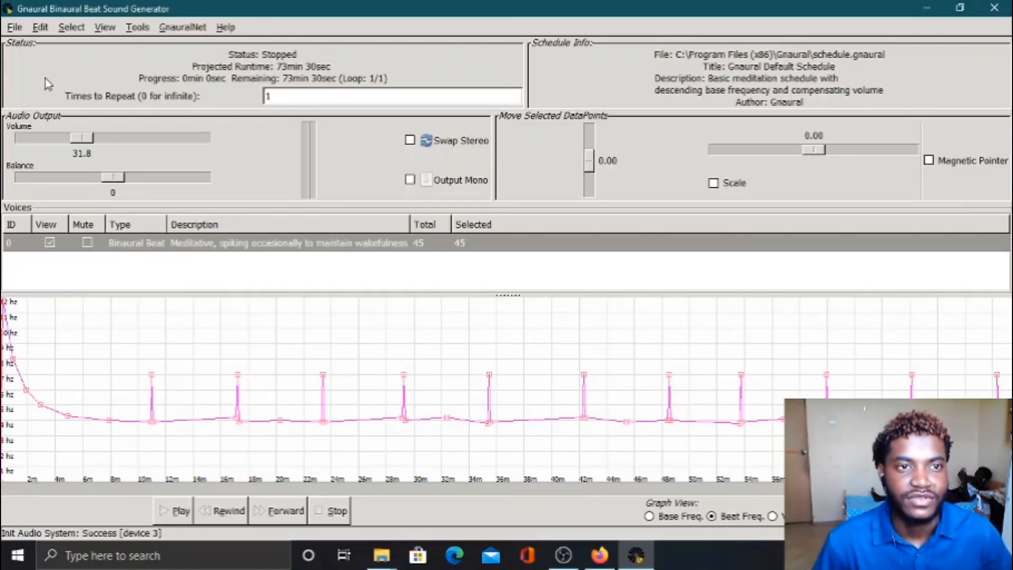
Step: Add a new voice of type Water Drops with an empty description to the schedule
{"action": "left_click", "coordinate": [38, 30]}
{"action": "mouse_move", "coordinate": [46, 91]}
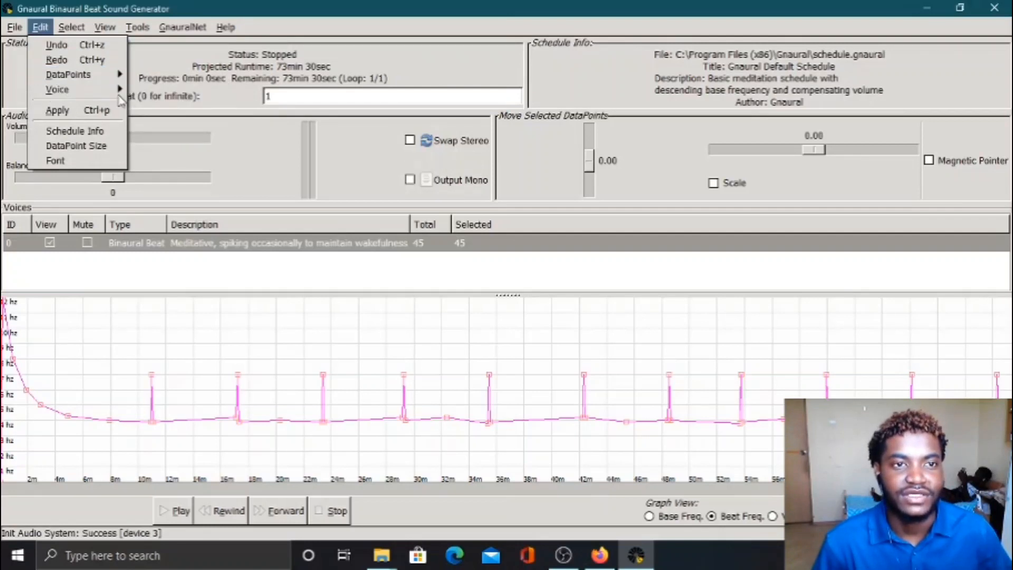
{"action": "mouse_move", "coordinate": [130, 91]}
{"action": "left_click", "coordinate": [158, 117]}
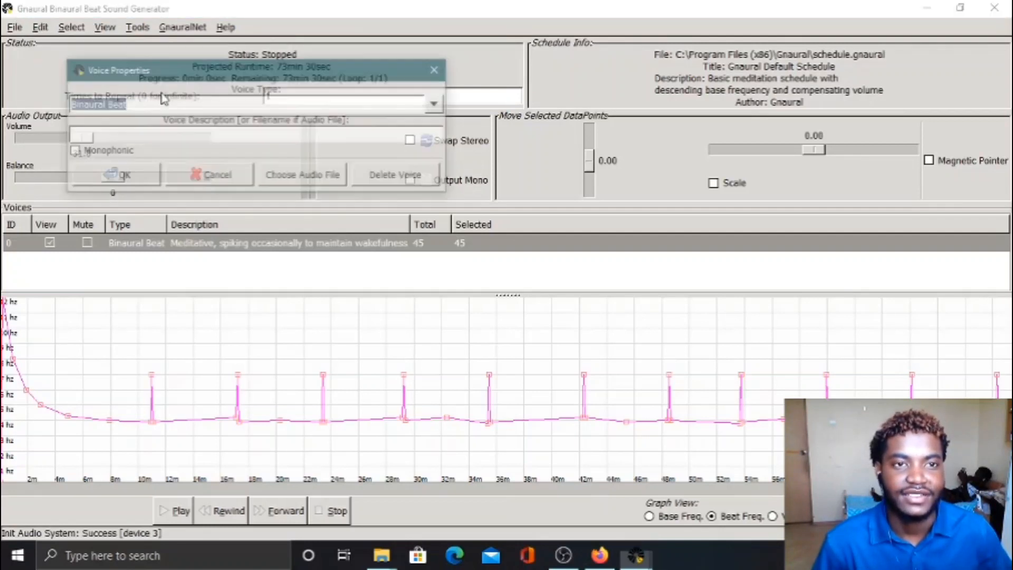
{"action": "left_click", "coordinate": [438, 104]}
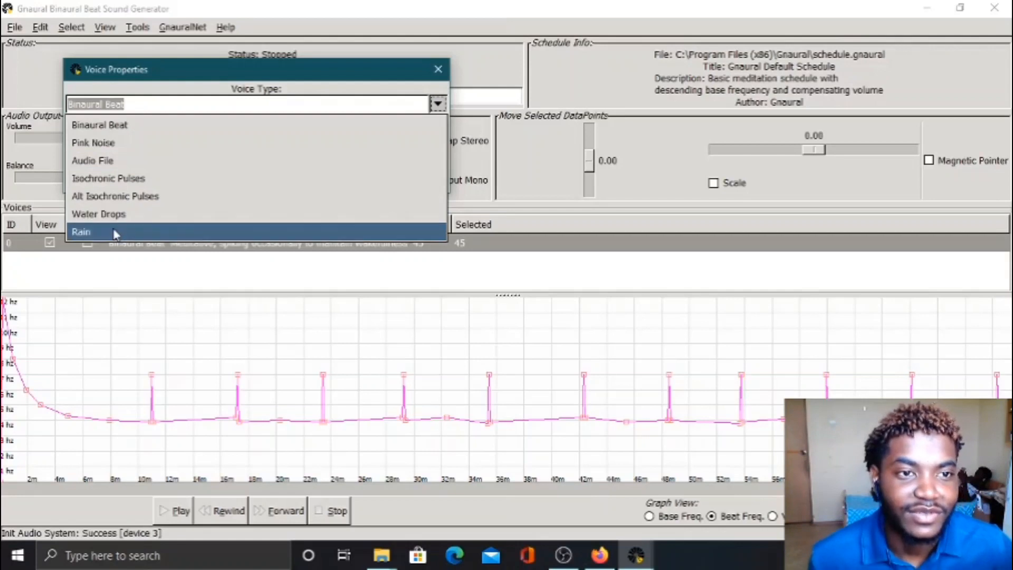
{"action": "left_click", "coordinate": [118, 213]}
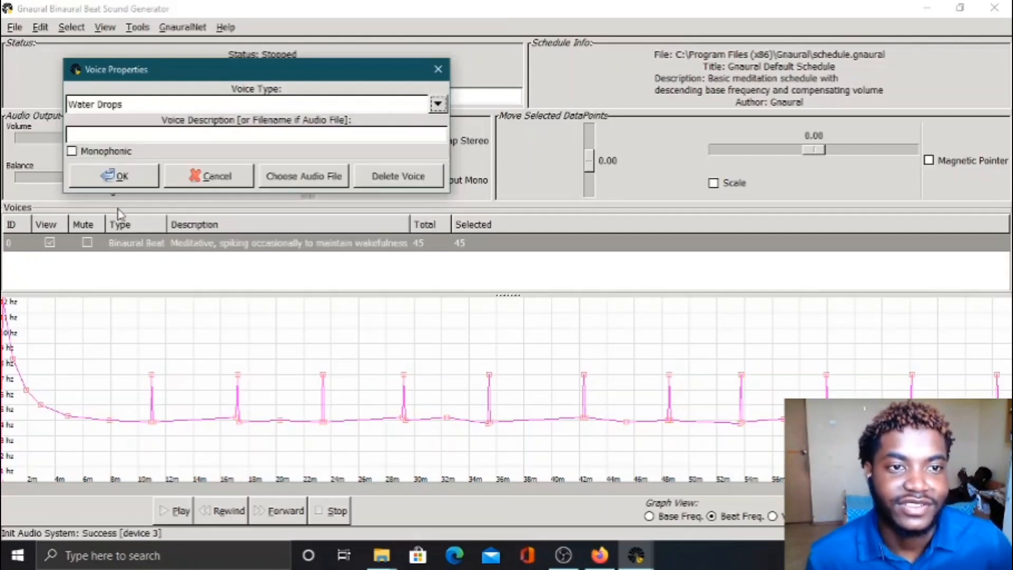
{"action": "left_click", "coordinate": [120, 176]}
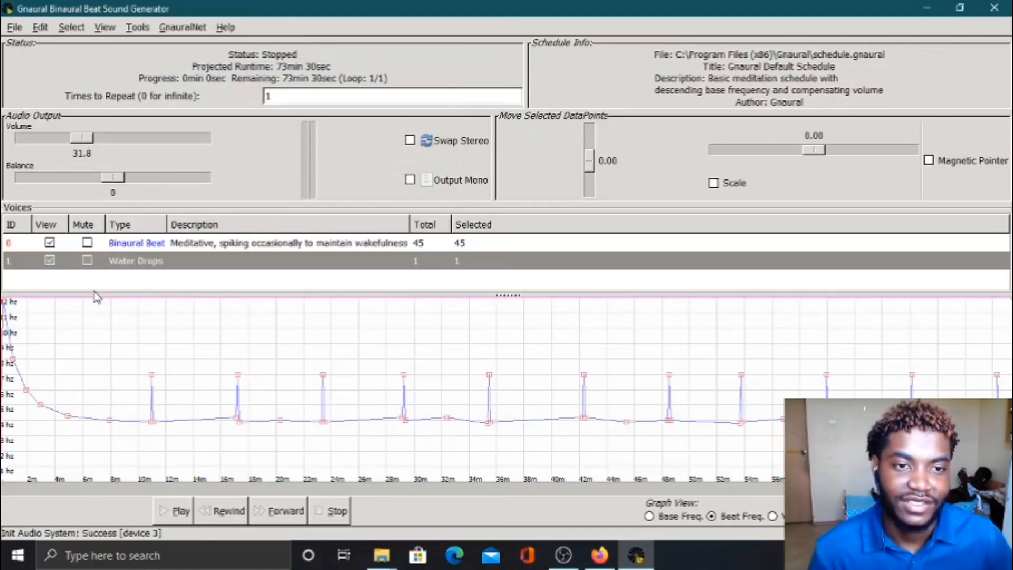
Step: Select the Binaural Beat voice and delete all its data points from about the 8-minute mark to the end
{"action": "left_click", "coordinate": [195, 245]}
{"action": "left_click", "coordinate": [172, 264]}
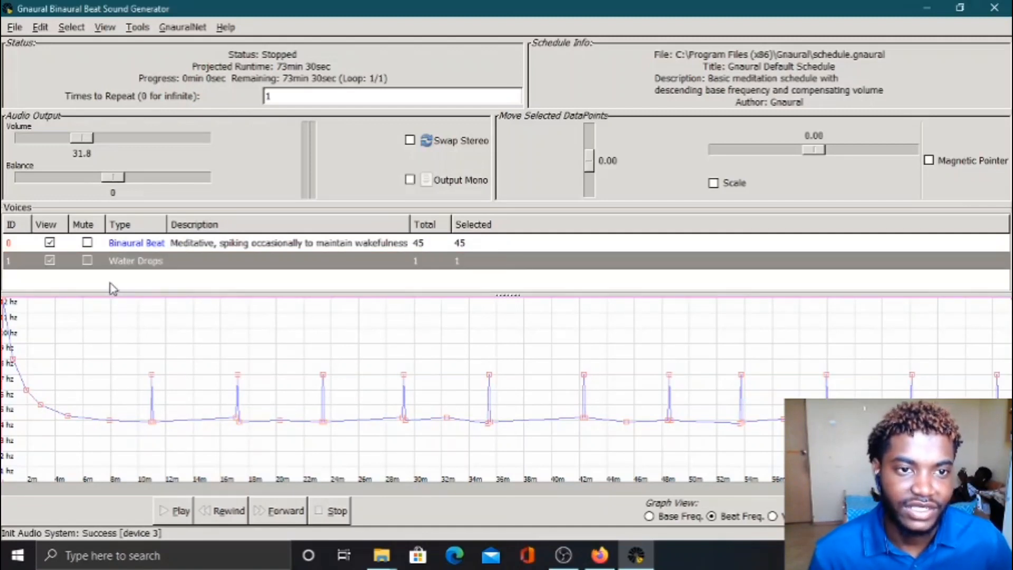
{"action": "left_click", "coordinate": [110, 249]}
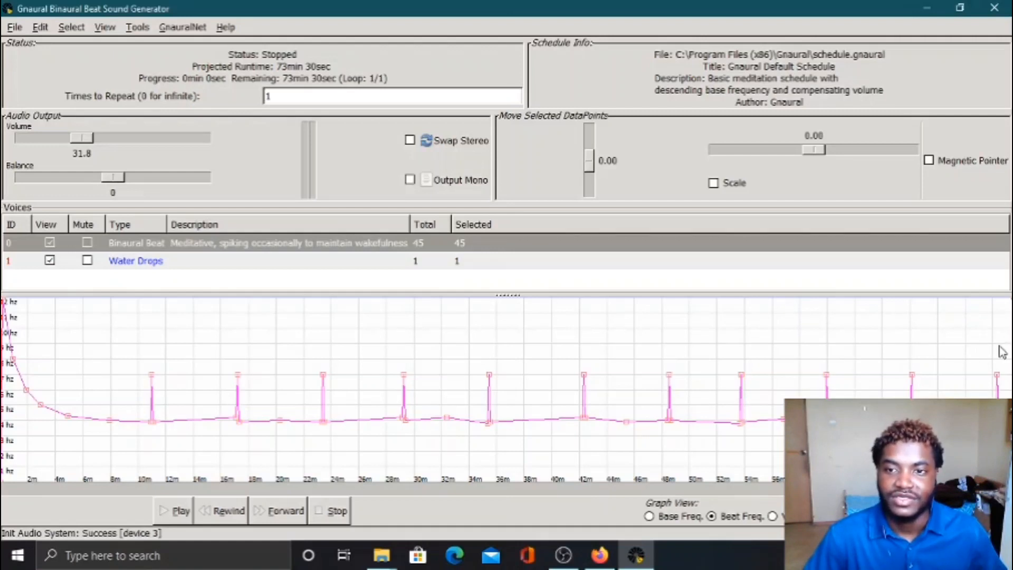
{"action": "left_click_drag", "start_coordinate": [1003, 351], "coordinate": [1000, 388]}
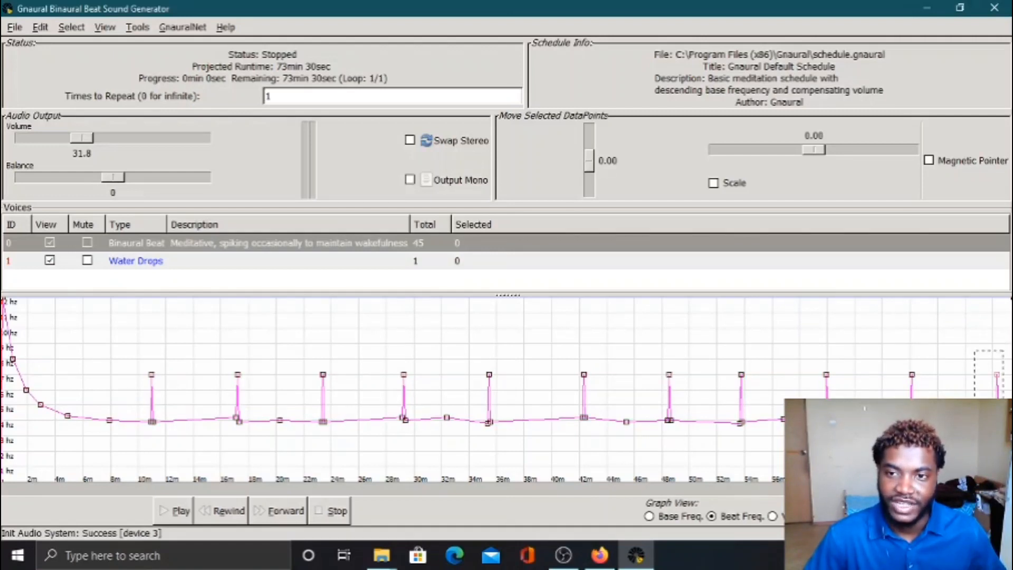
{"action": "left_click_drag", "start_coordinate": [953, 444], "coordinate": [865, 446]}
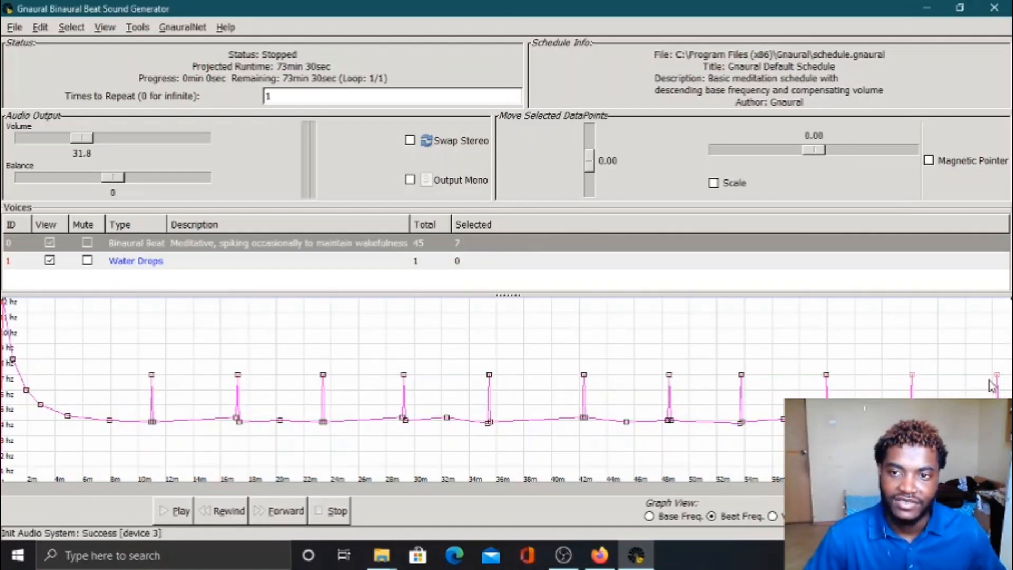
{"action": "left_click_drag", "start_coordinate": [1009, 335], "coordinate": [104, 427]}
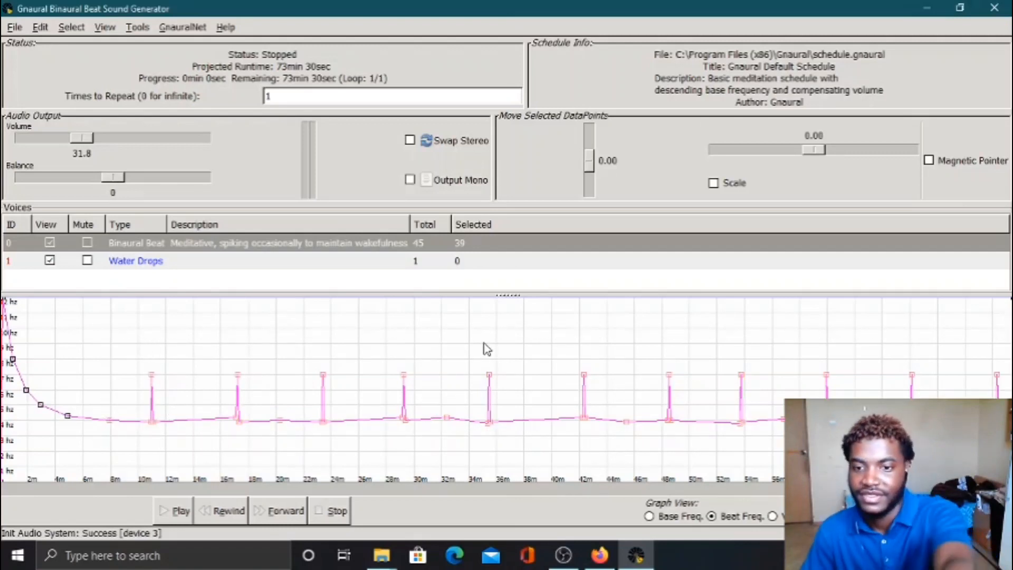
{"action": "key", "text": "Delete"}
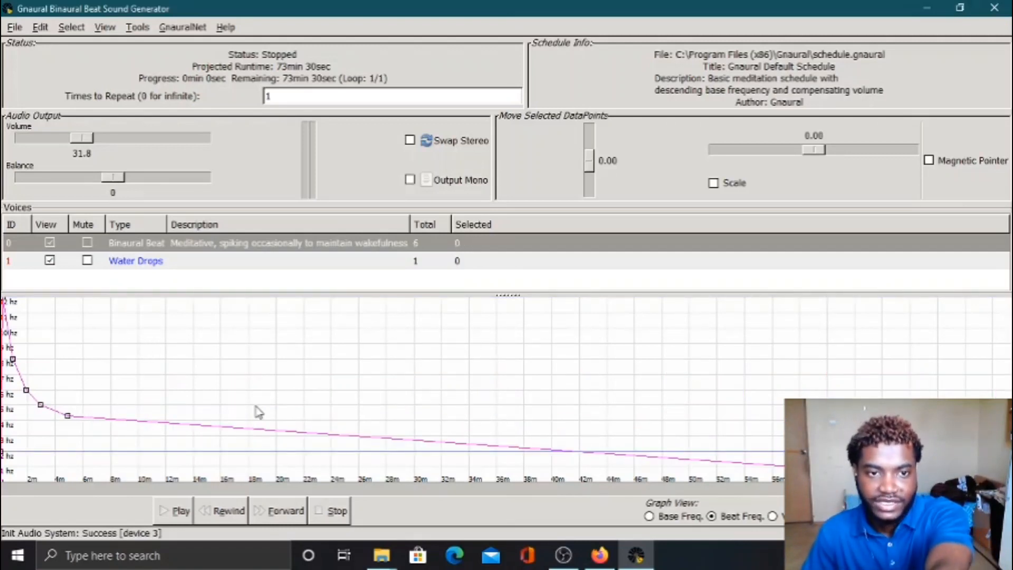
Step: Delete the Binaural Beat data points in the first five minutes, keeping only a single point at the start
{"action": "left_click_drag", "start_coordinate": [331, 383], "coordinate": [4, 437]}
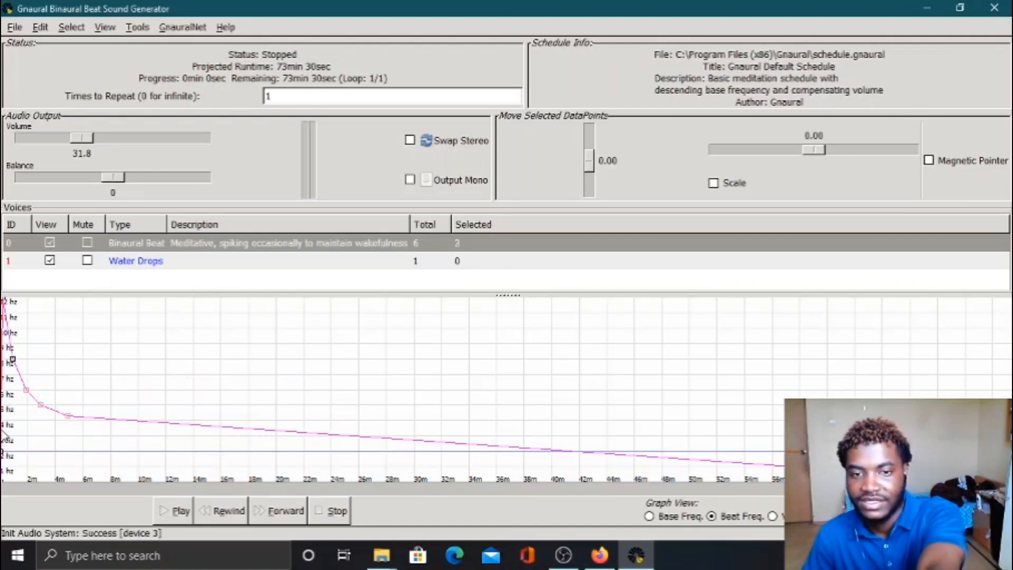
{"action": "key", "text": "Delete"}
{"action": "left_click_drag", "start_coordinate": [135, 352], "coordinate": [4, 387]}
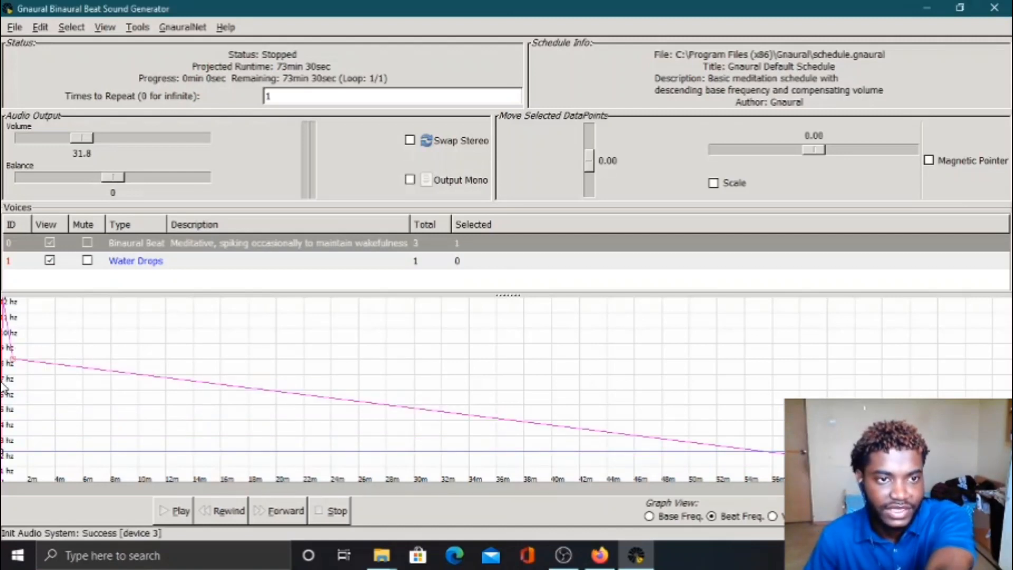
{"action": "key", "text": "Delete"}
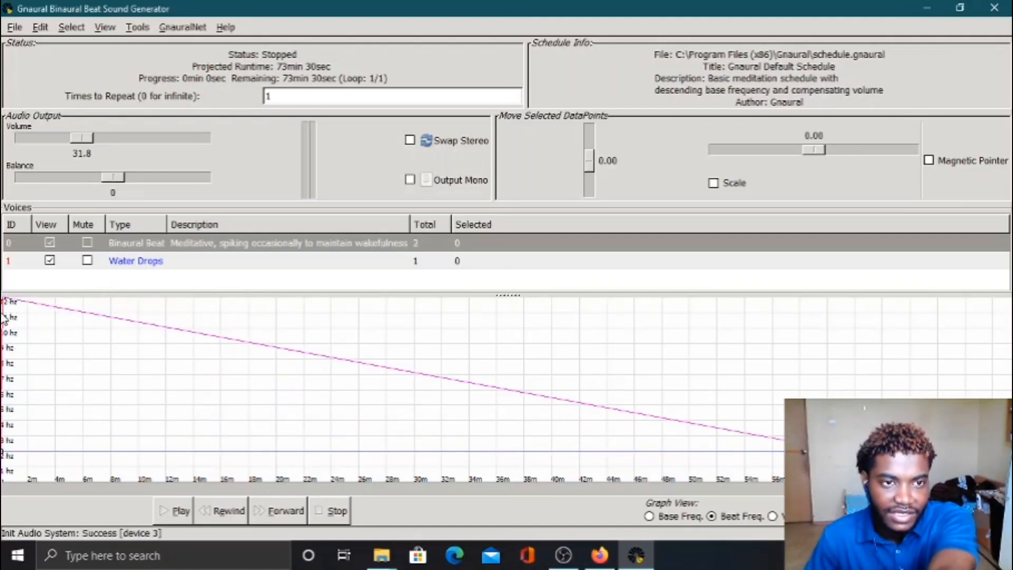
{"action": "left_click", "coordinate": [5, 301]}
{"action": "key", "text": "Delete"}
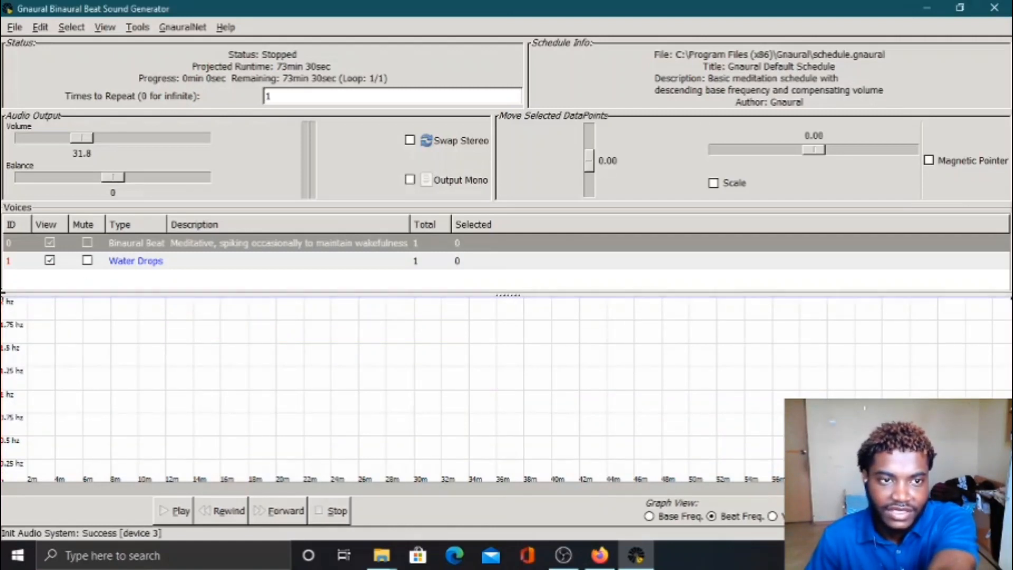
Step: Move the single Binaural Beat data point to a beat frequency of about 0.35 Hz
{"action": "left_click", "coordinate": [4, 305]}
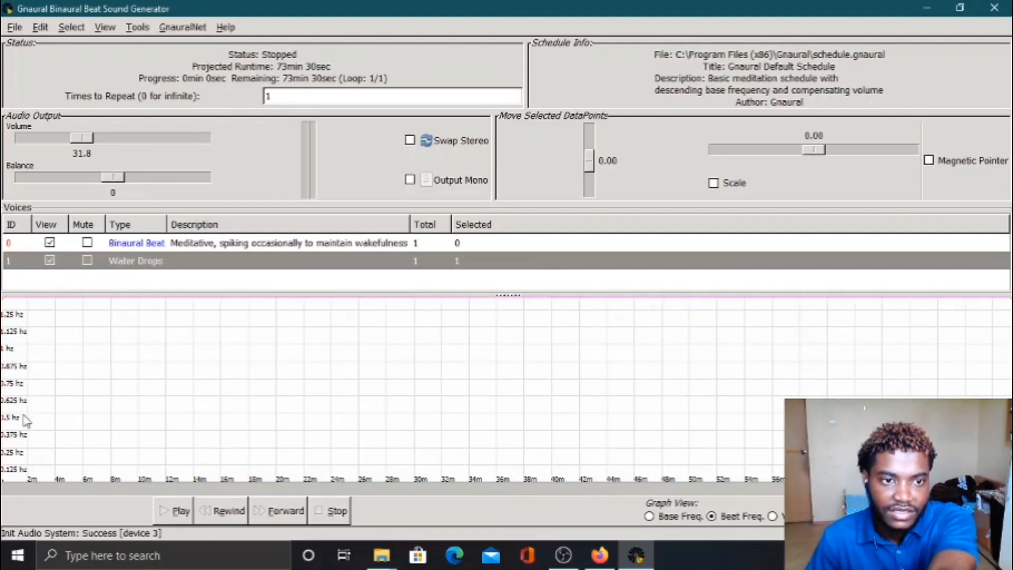
{"action": "left_click_drag", "start_coordinate": [4, 454], "coordinate": [6, 441]}
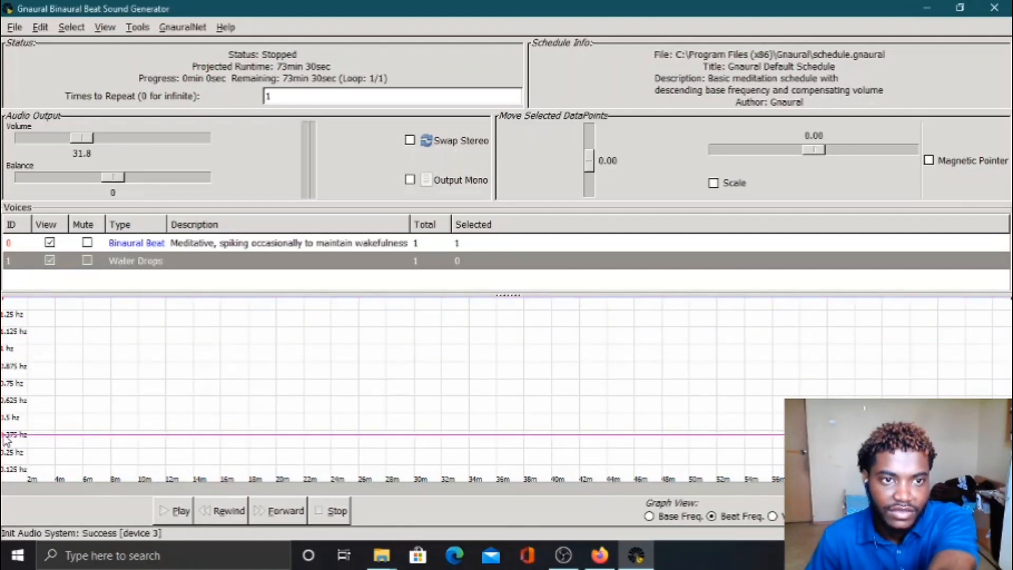
{"action": "left_click", "coordinate": [125, 263]}
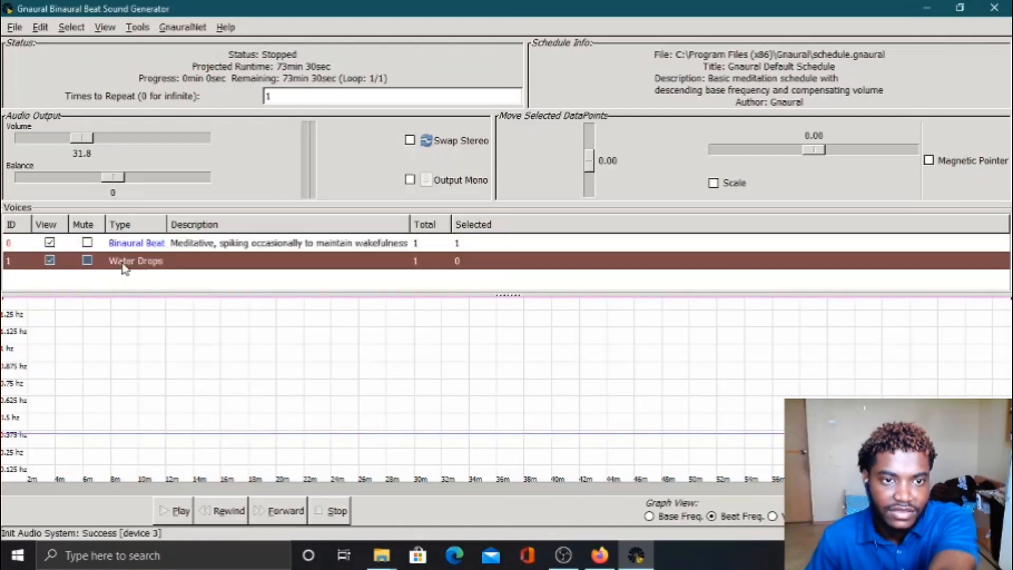
Step: Set the beat frequency of the Binaural Beat voice's data point to 4 Hz
{"action": "left_click", "coordinate": [145, 248]}
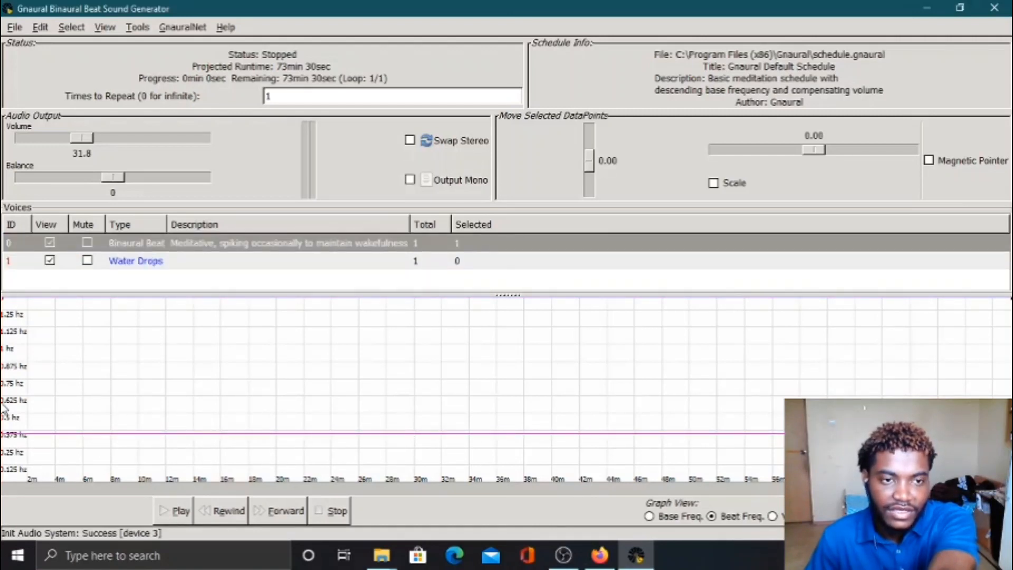
{"action": "double_click", "coordinate": [7, 435]}
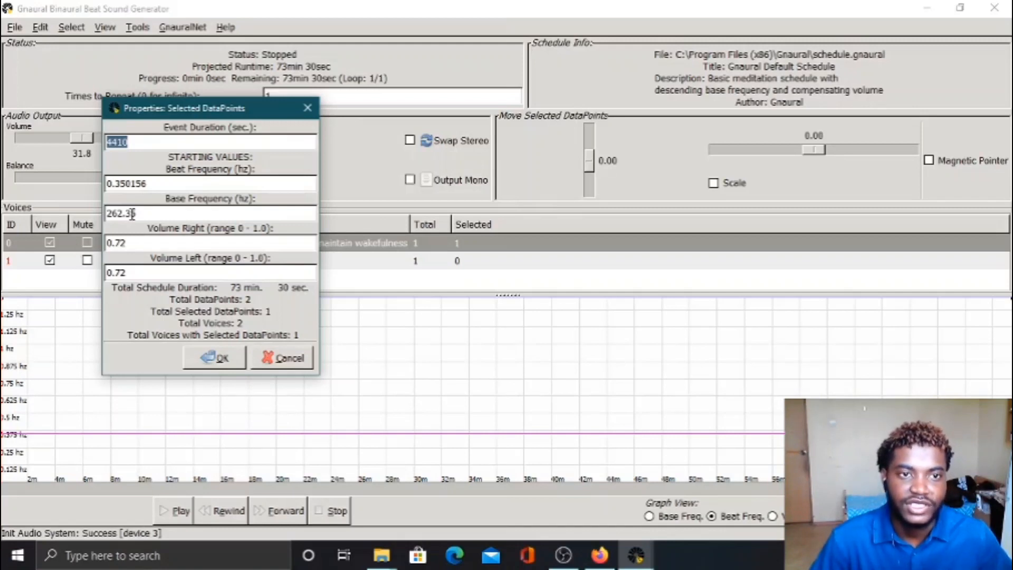
{"action": "left_click", "coordinate": [180, 183]}
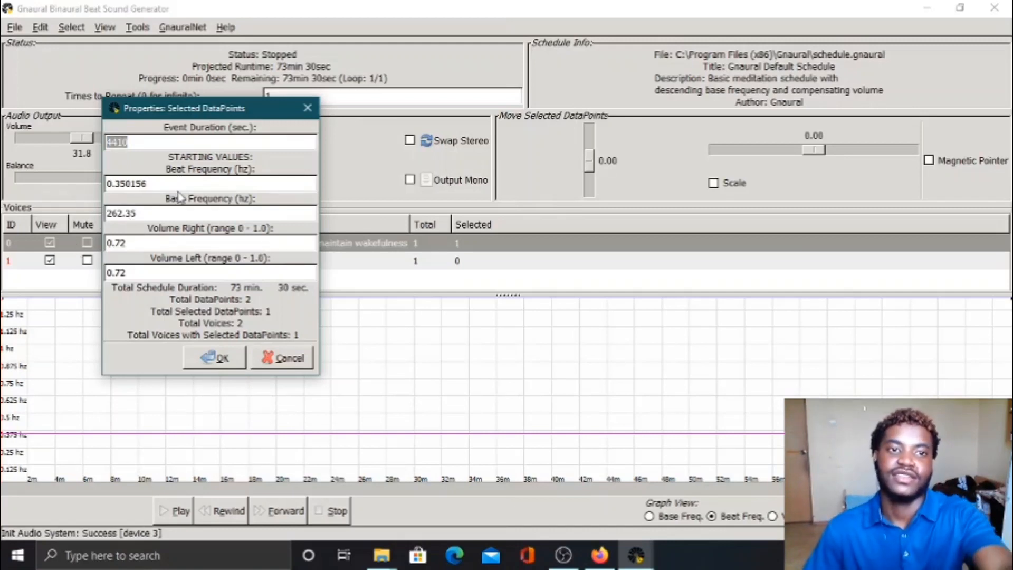
{"action": "left_click_drag", "start_coordinate": [148, 183], "coordinate": [105, 184]}
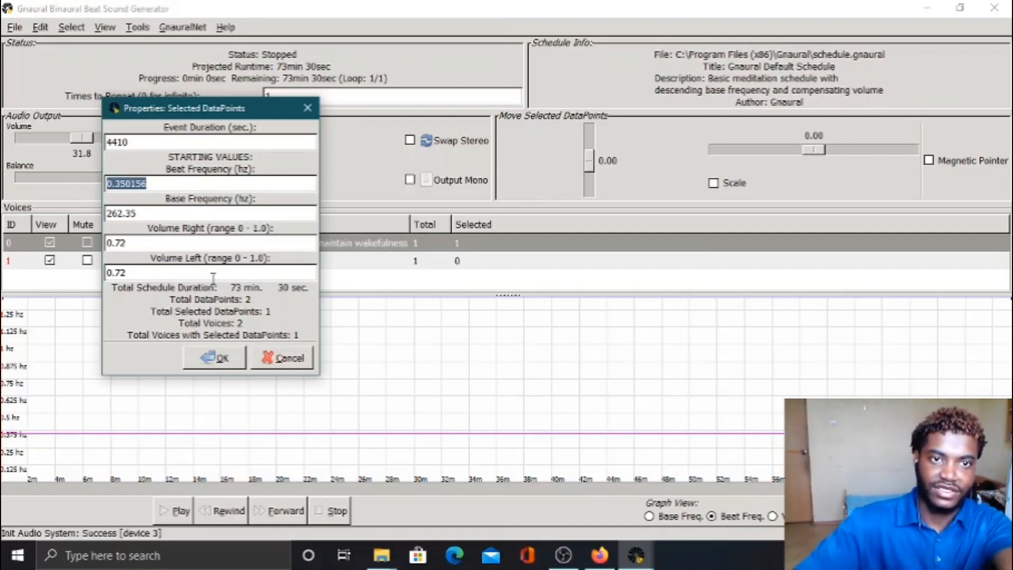
{"action": "type", "text": "4"}
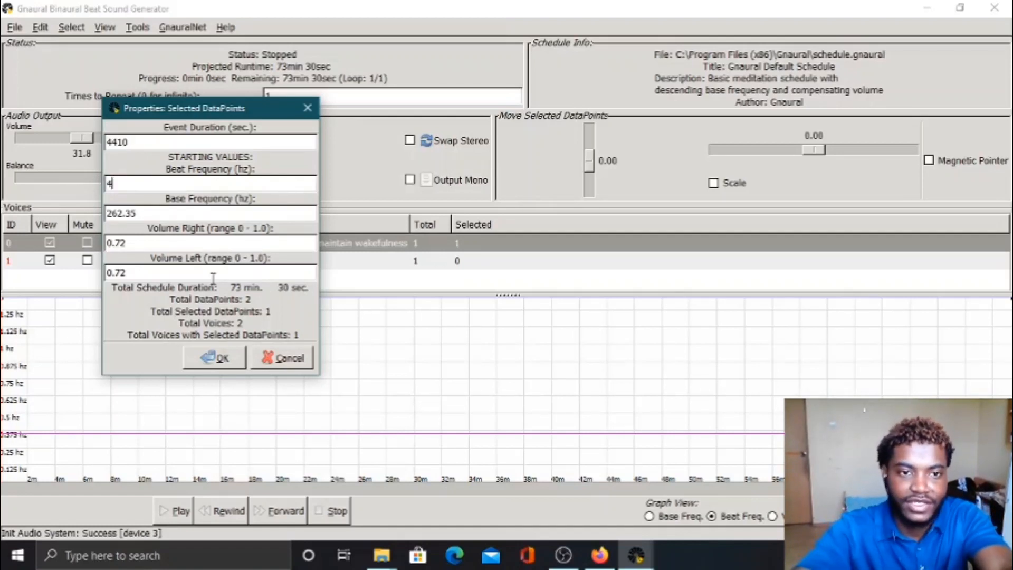
{"action": "left_click", "coordinate": [227, 363]}
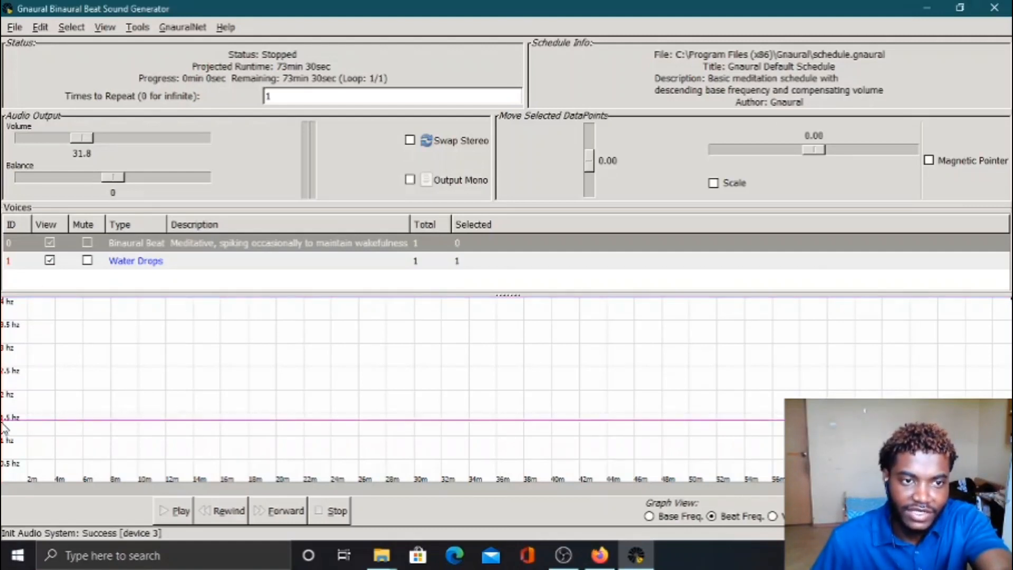
Step: Set the beat frequency of the Water Drops voice's data point to 4 Hz
{"action": "left_click", "coordinate": [124, 261]}
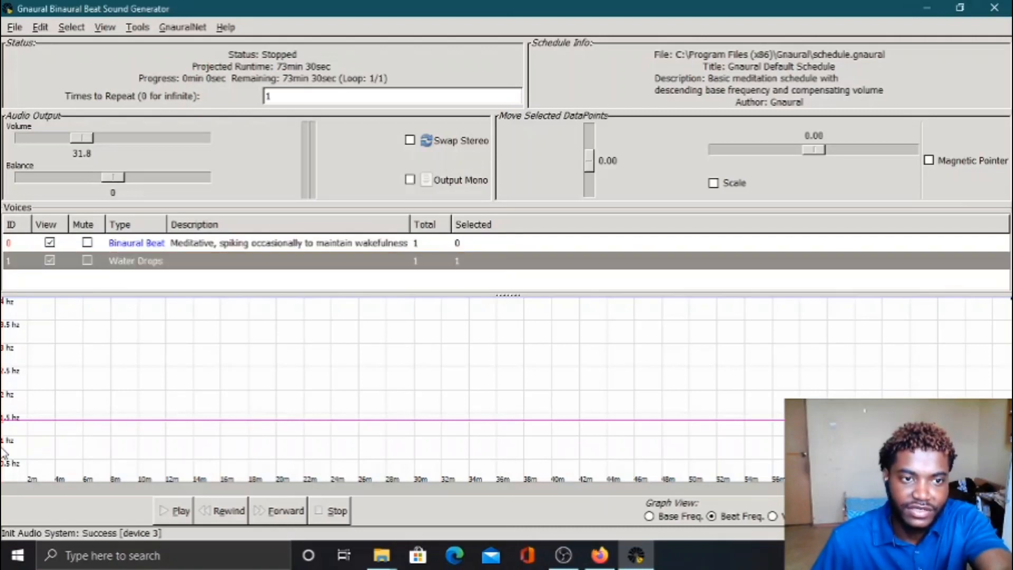
{"action": "double_click", "coordinate": [2, 423]}
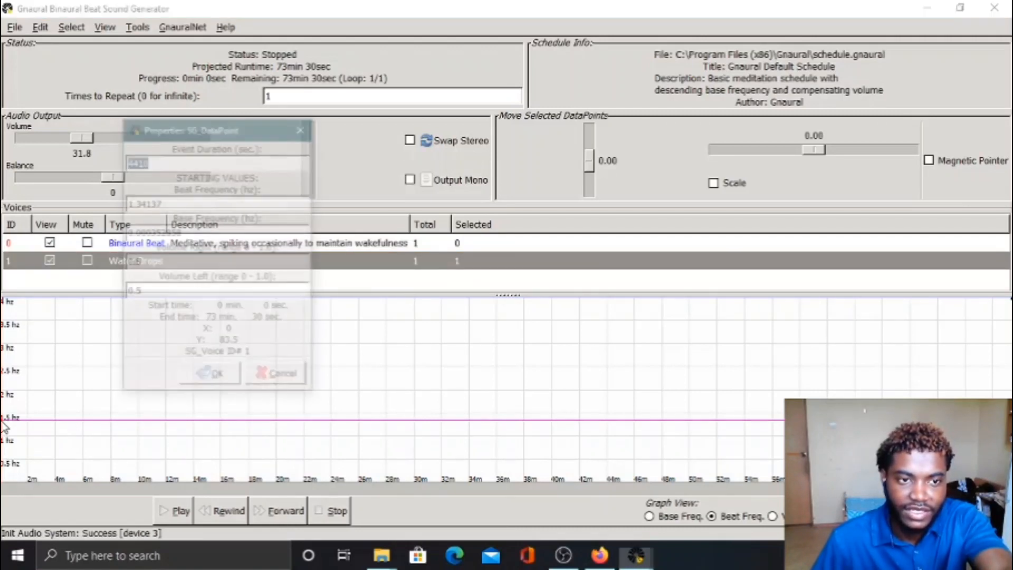
{"action": "left_click", "coordinate": [179, 207]}
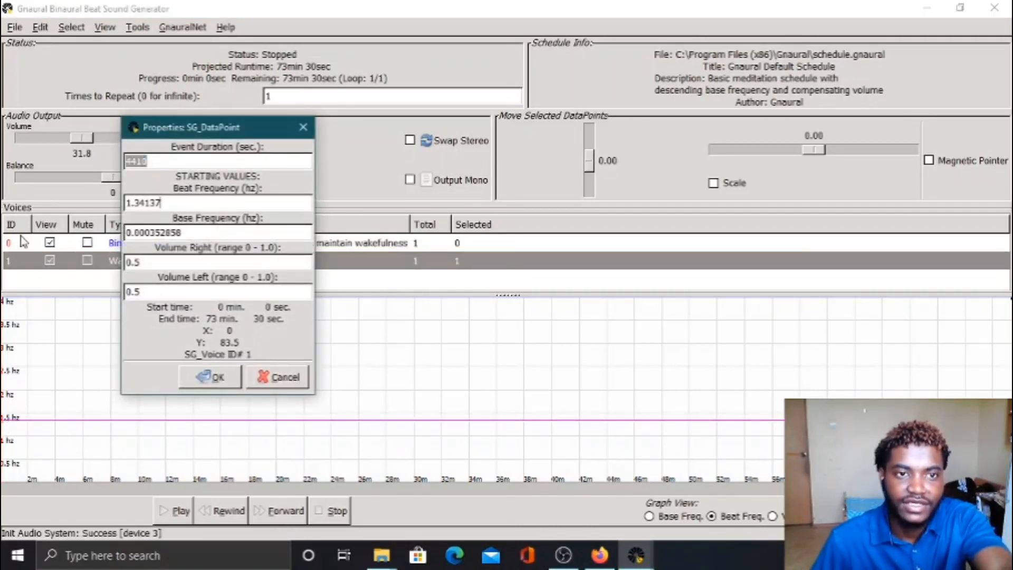
{"action": "left_click_drag", "start_coordinate": [176, 208], "coordinate": [127, 205]}
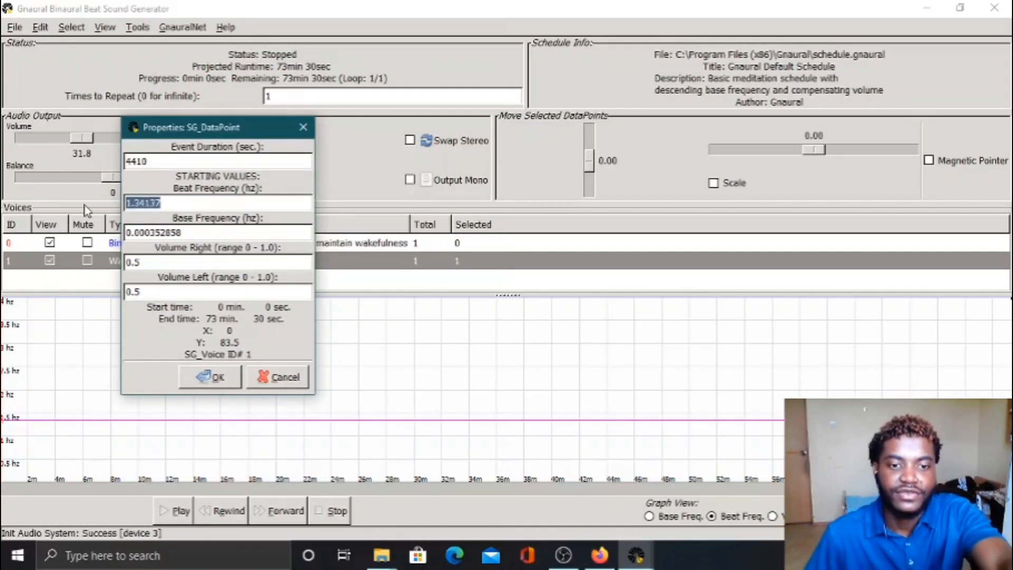
{"action": "type", "text": "4"}
{"action": "left_click", "coordinate": [217, 376]}
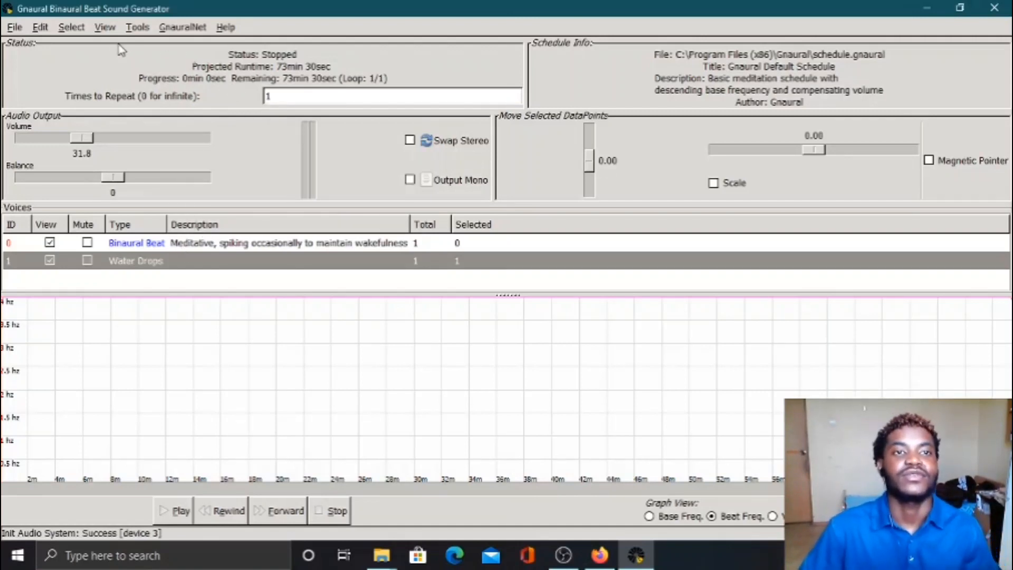
Step: Truncate the schedule to an end time of 120 seconds
{"action": "left_click", "coordinate": [112, 28]}
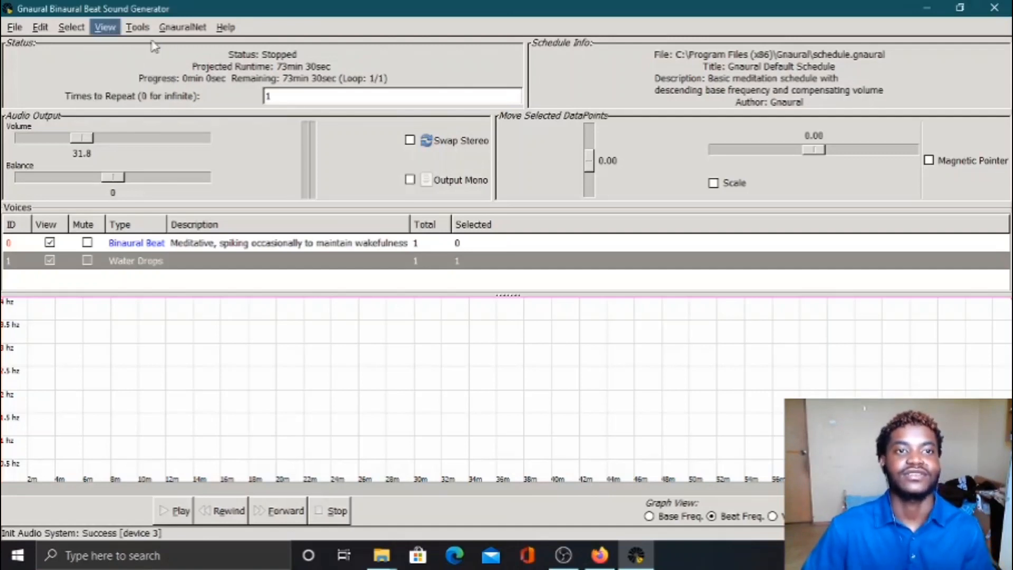
{"action": "left_click", "coordinate": [330, 66]}
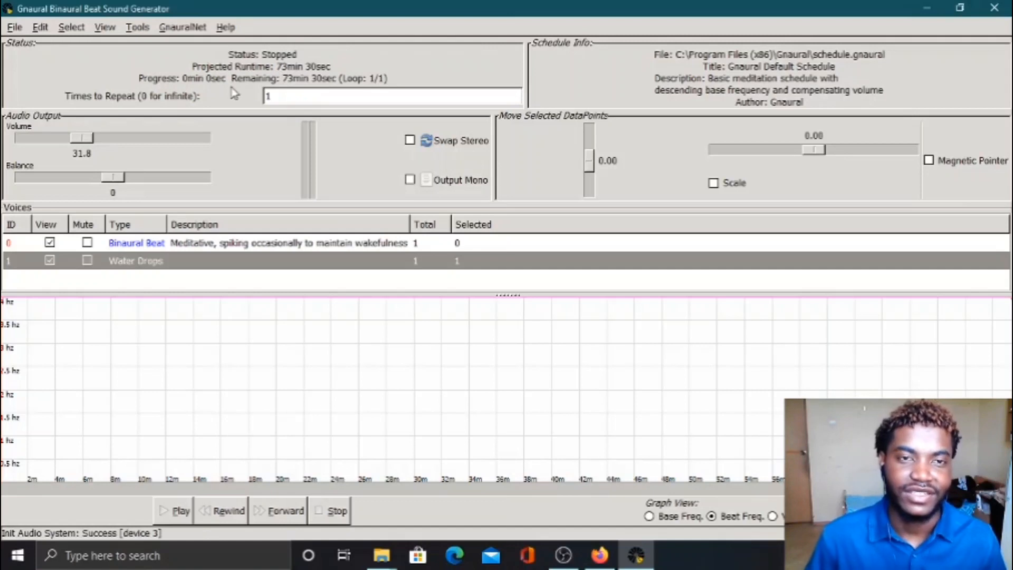
{"action": "left_click", "coordinate": [43, 28]}
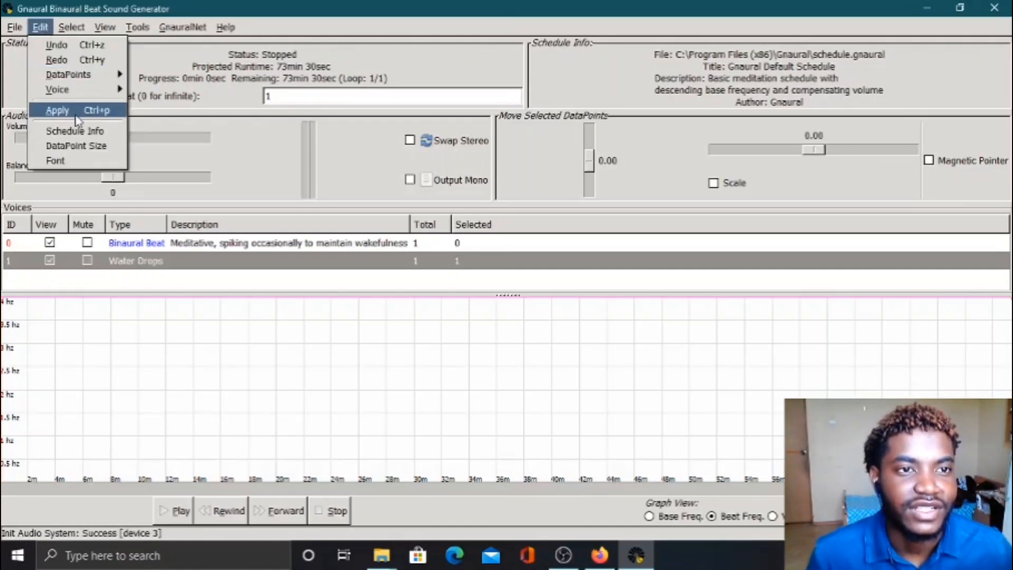
{"action": "mouse_move", "coordinate": [98, 31]}
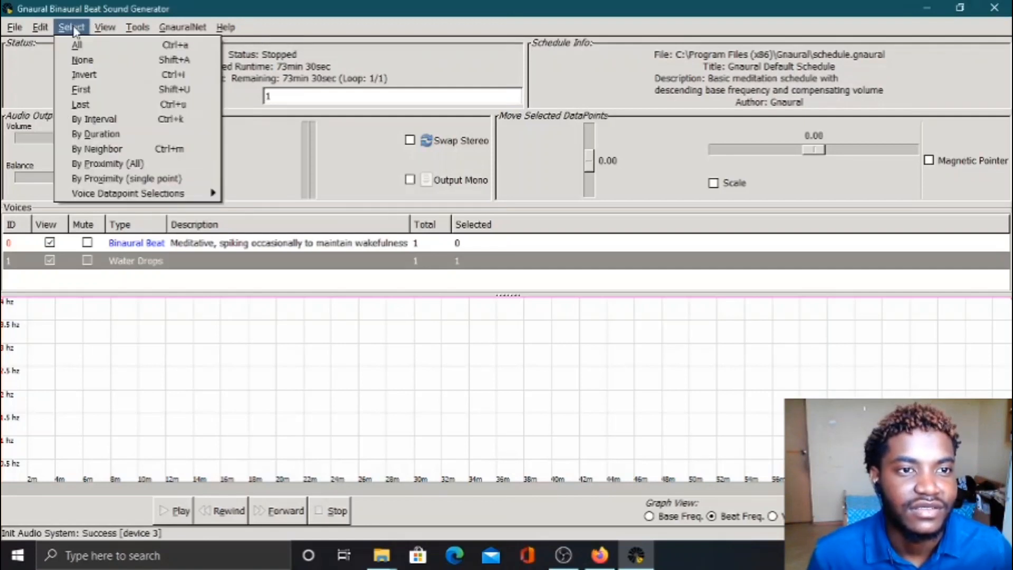
{"action": "mouse_move", "coordinate": [53, 31]}
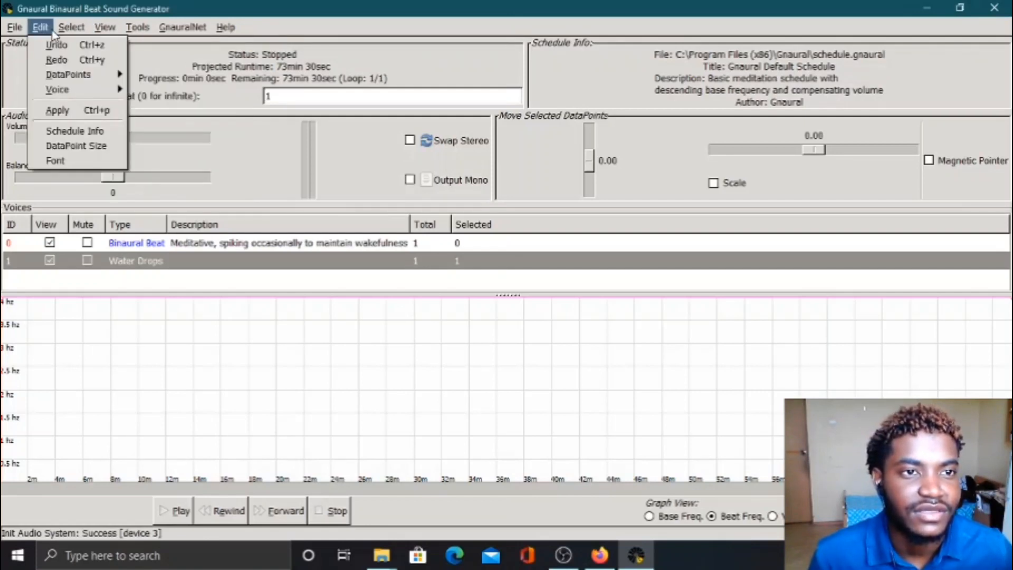
{"action": "mouse_move", "coordinate": [137, 31]}
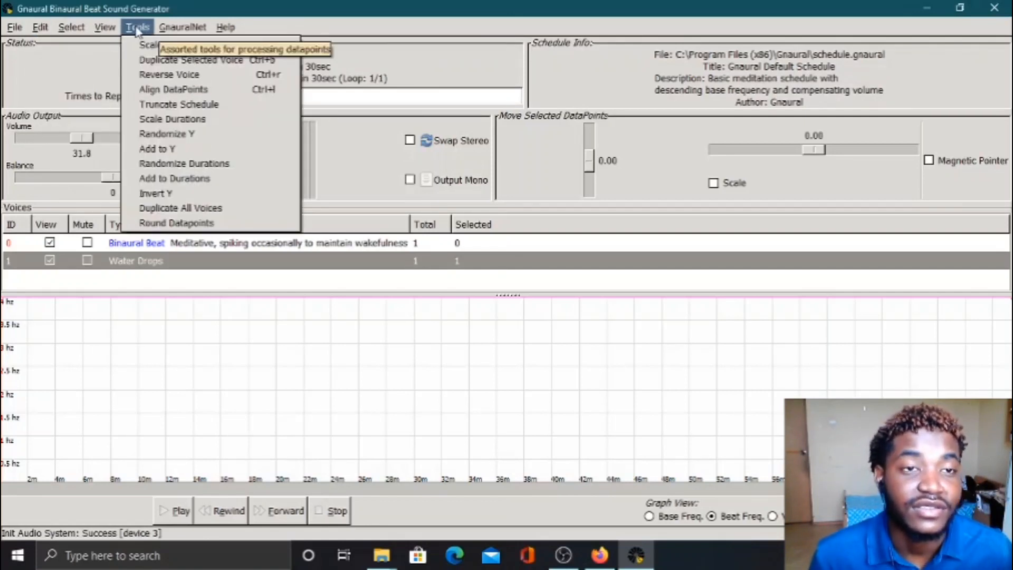
{"action": "left_click", "coordinate": [165, 104]}
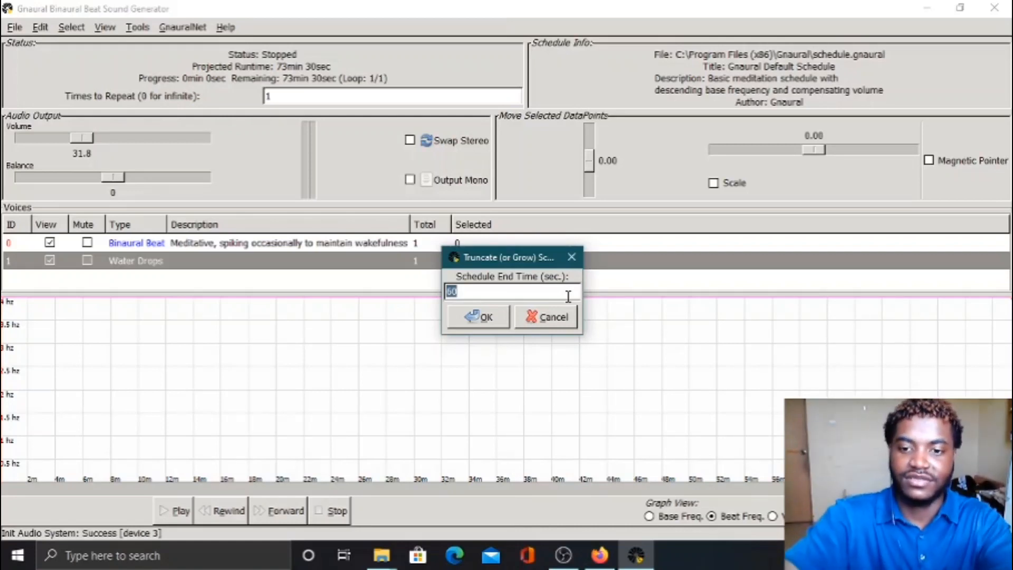
{"action": "key", "text": "BackSpace"}
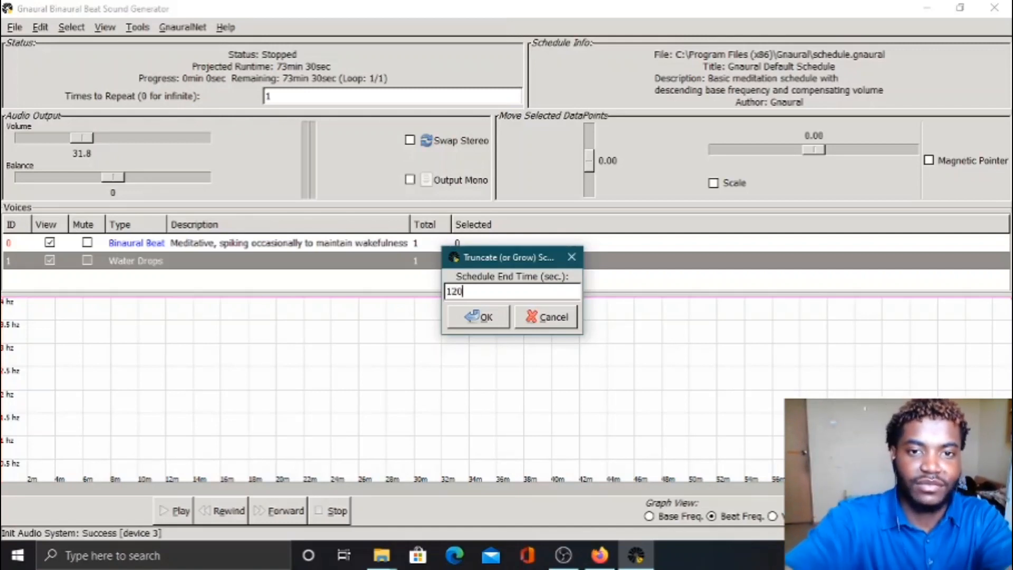
{"action": "left_click", "coordinate": [463, 318]}
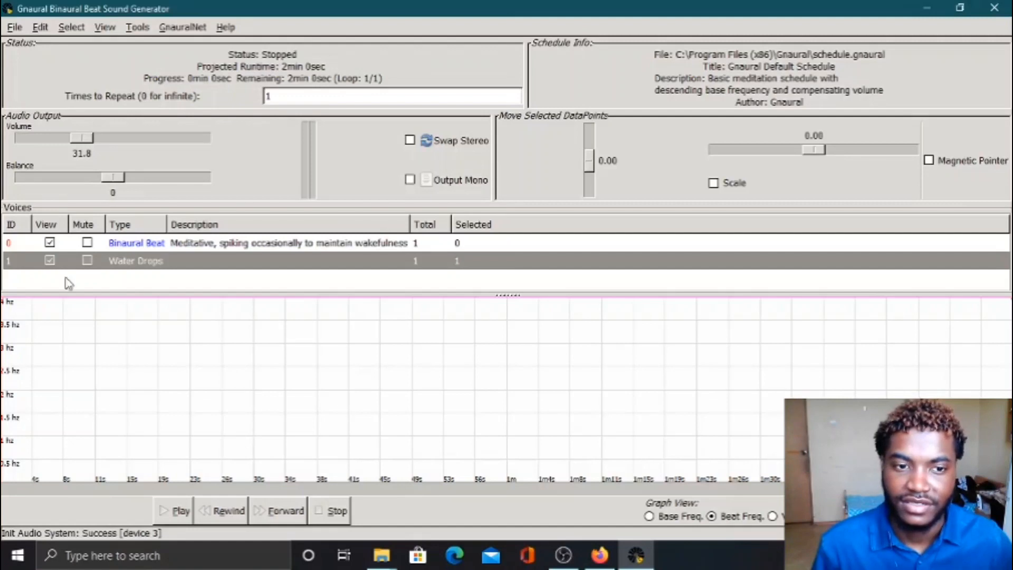
Step: Play the first few seconds of the shortened schedule and pause it
{"action": "left_click", "coordinate": [160, 512]}
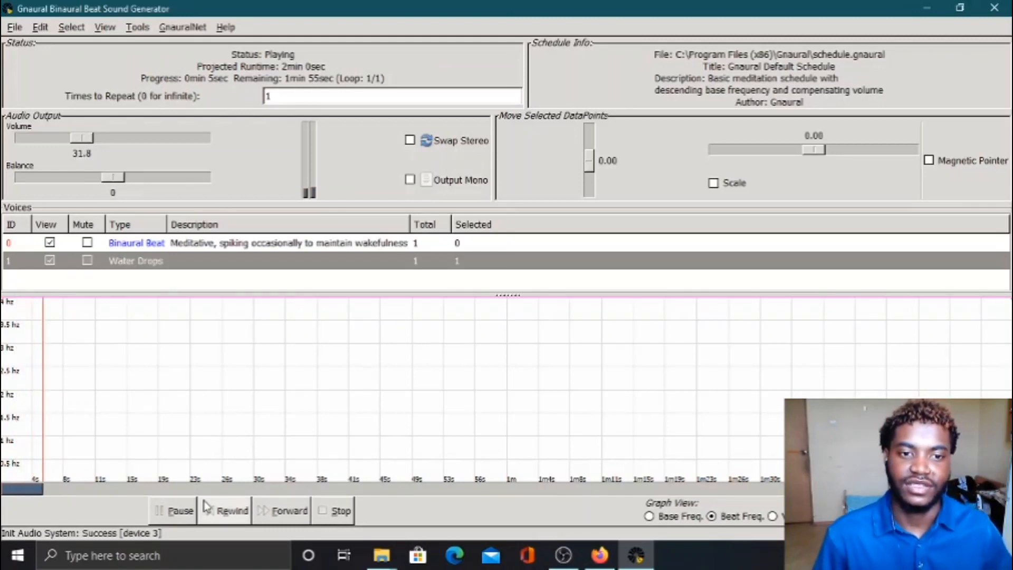
{"action": "left_click", "coordinate": [180, 519]}
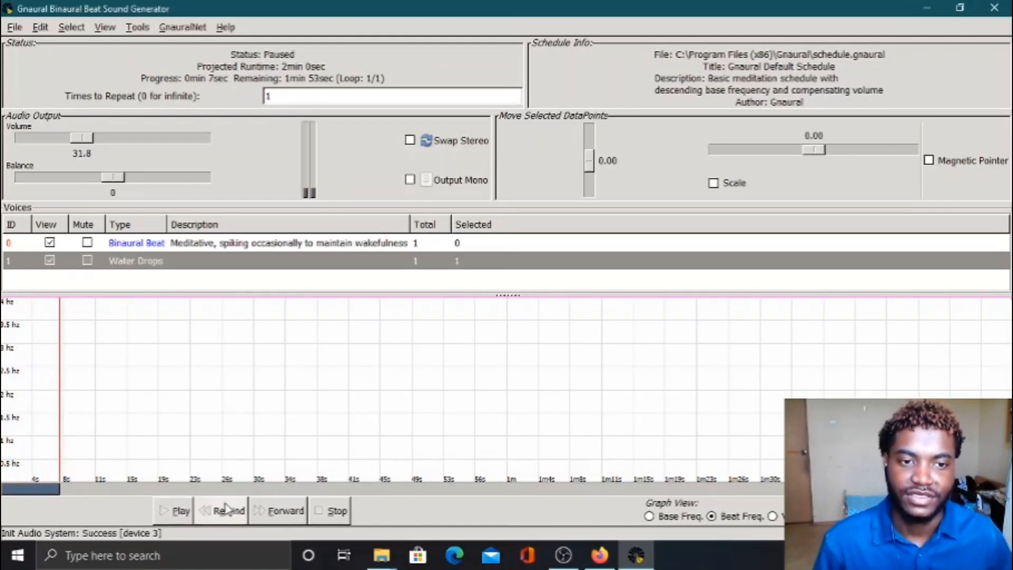
Step: Stop the paused playback of the schedule
{"action": "left_click", "coordinate": [335, 511]}
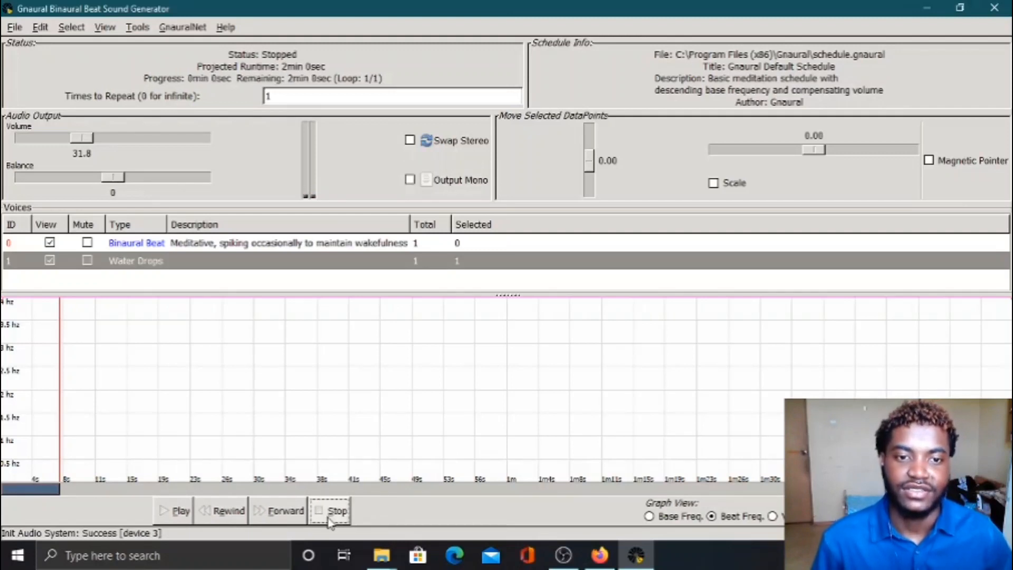
{"action": "left_click", "coordinate": [14, 27]}
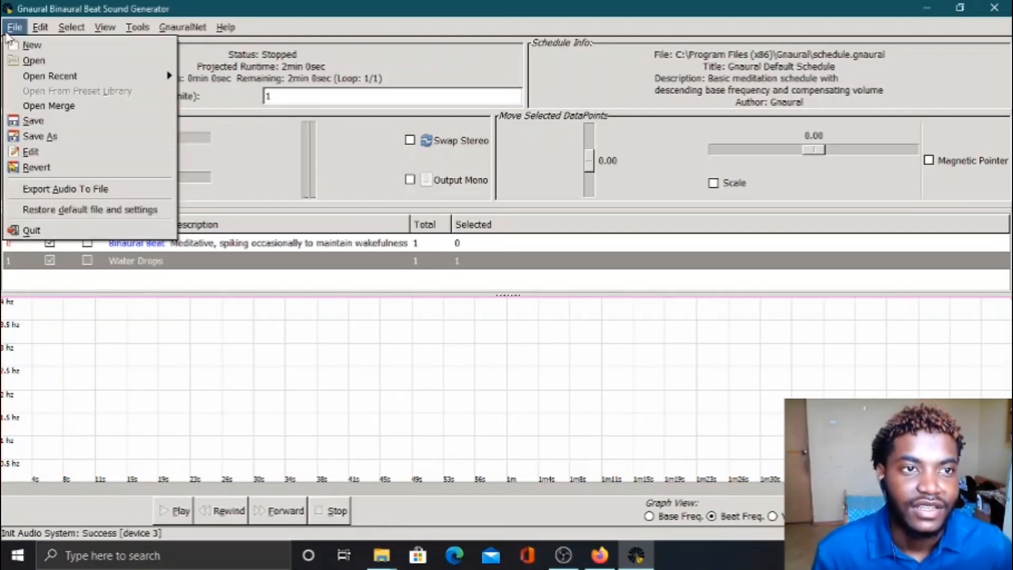
{"action": "left_click", "coordinate": [28, 136]}
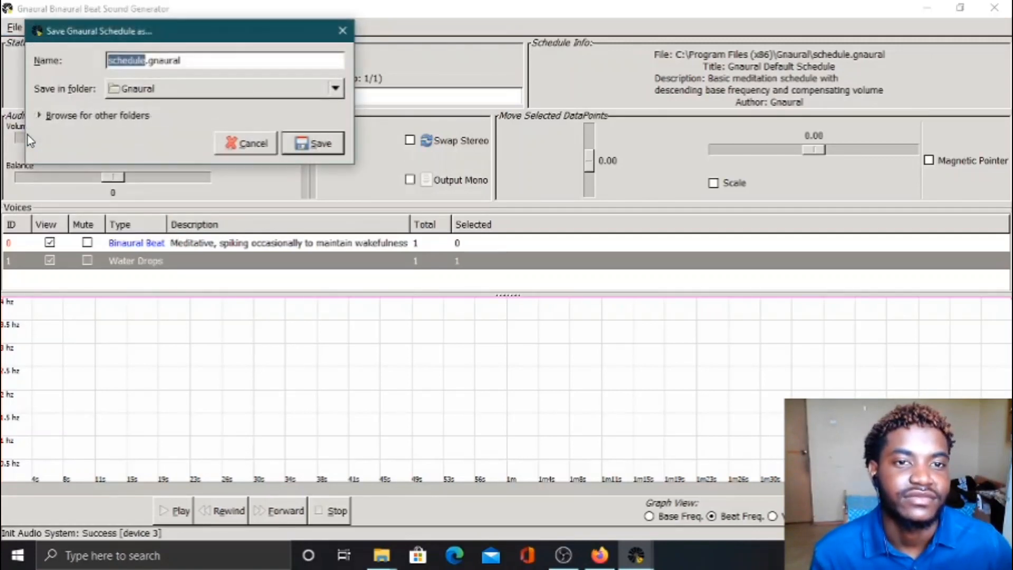
{"action": "left_click", "coordinate": [158, 95]}
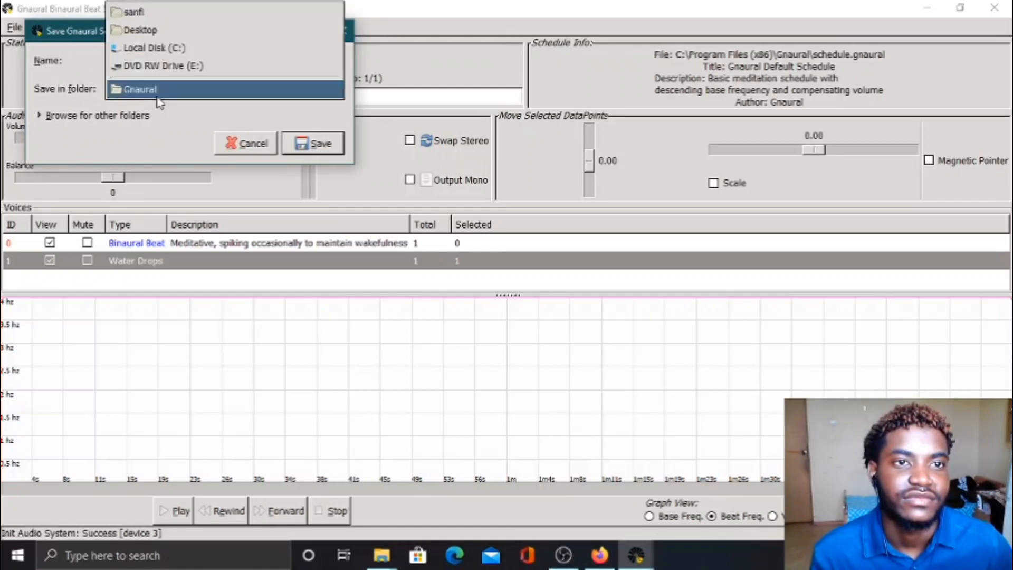
{"action": "left_click", "coordinate": [157, 96]}
{"action": "left_click", "coordinate": [214, 67]}
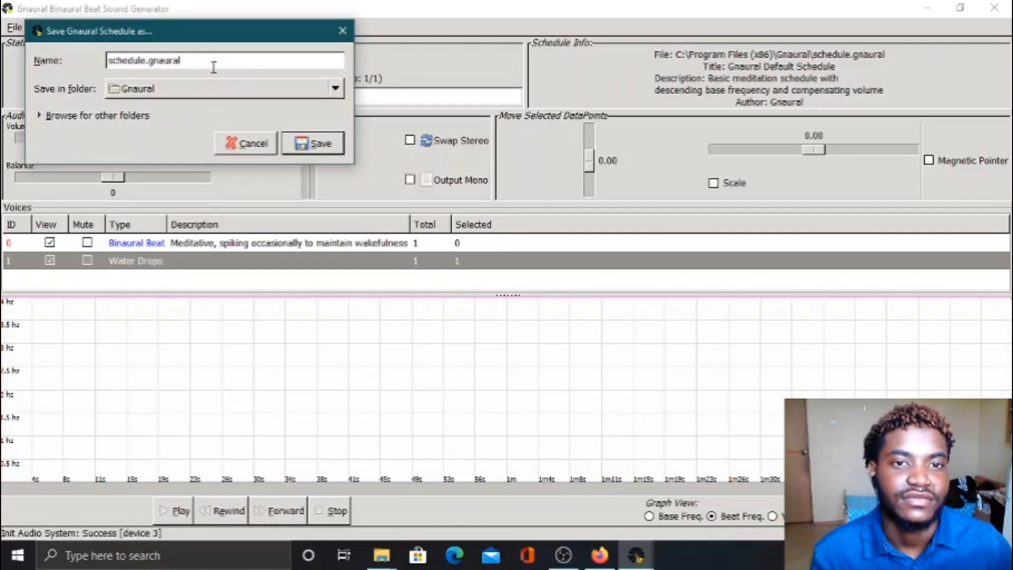
{"action": "left_click", "coordinate": [232, 91]}
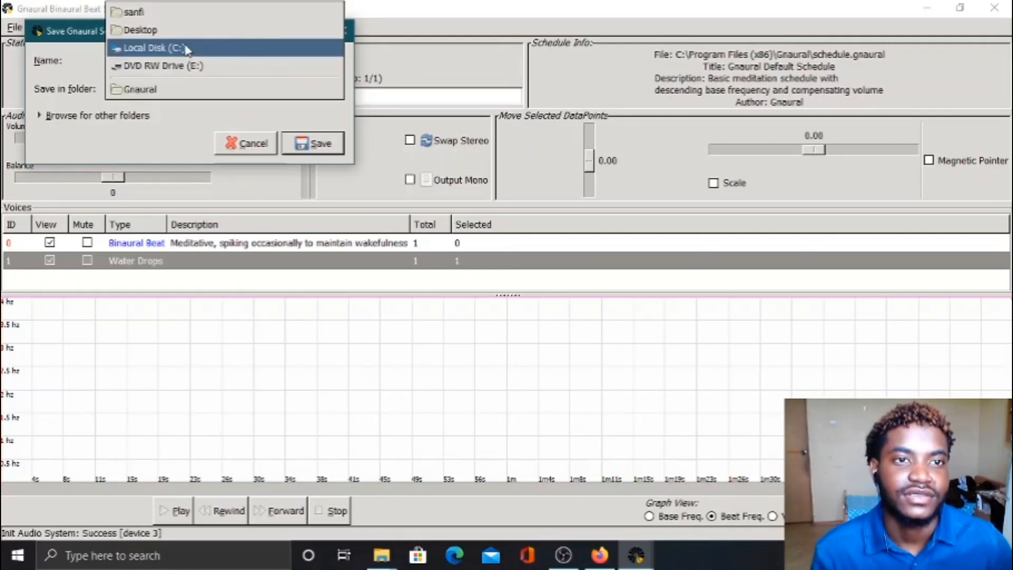
{"action": "left_click", "coordinate": [149, 91]}
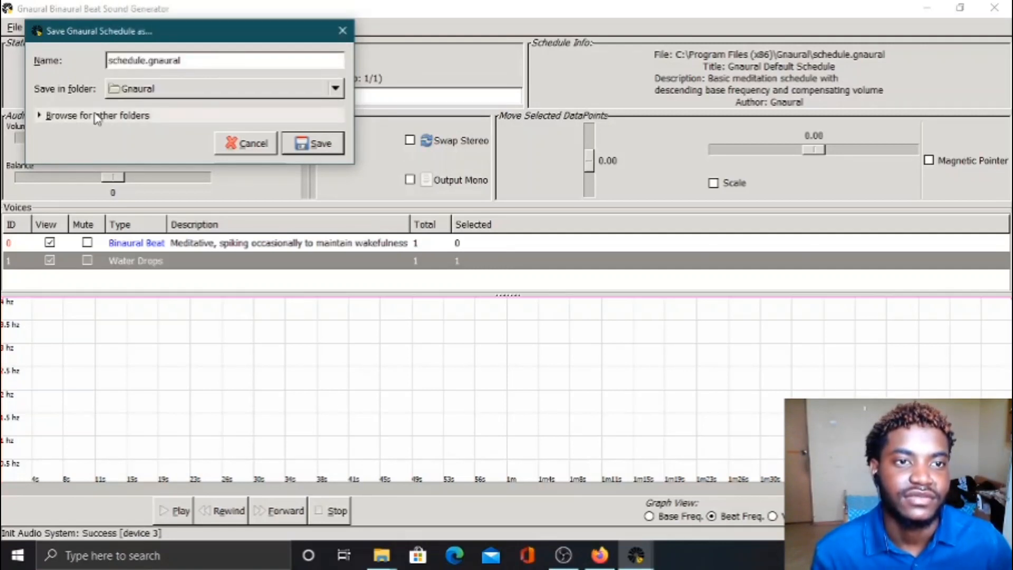
{"action": "left_click", "coordinate": [96, 117]}
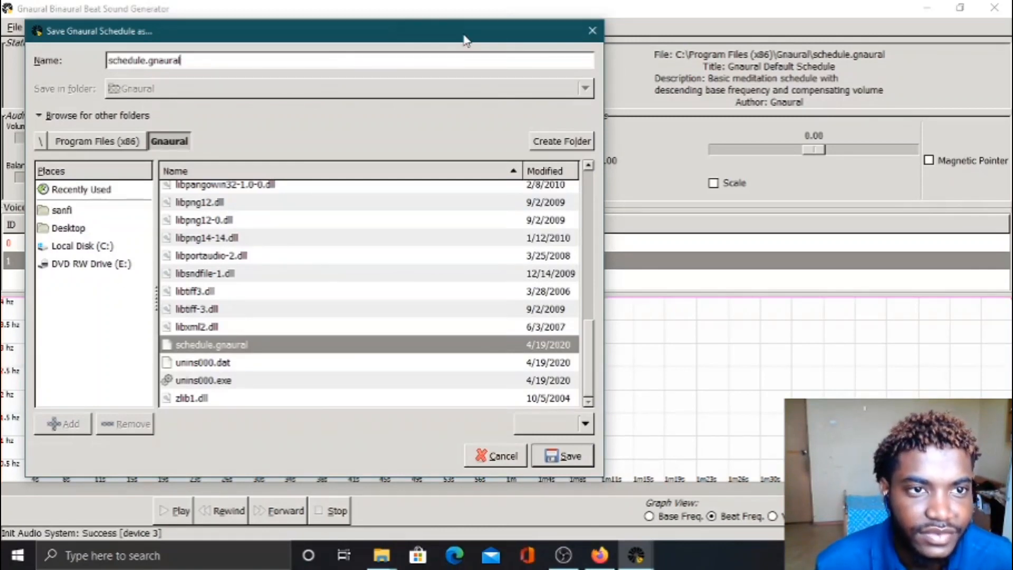
{"action": "left_click", "coordinate": [592, 31]}
{"action": "left_click", "coordinate": [35, 29]}
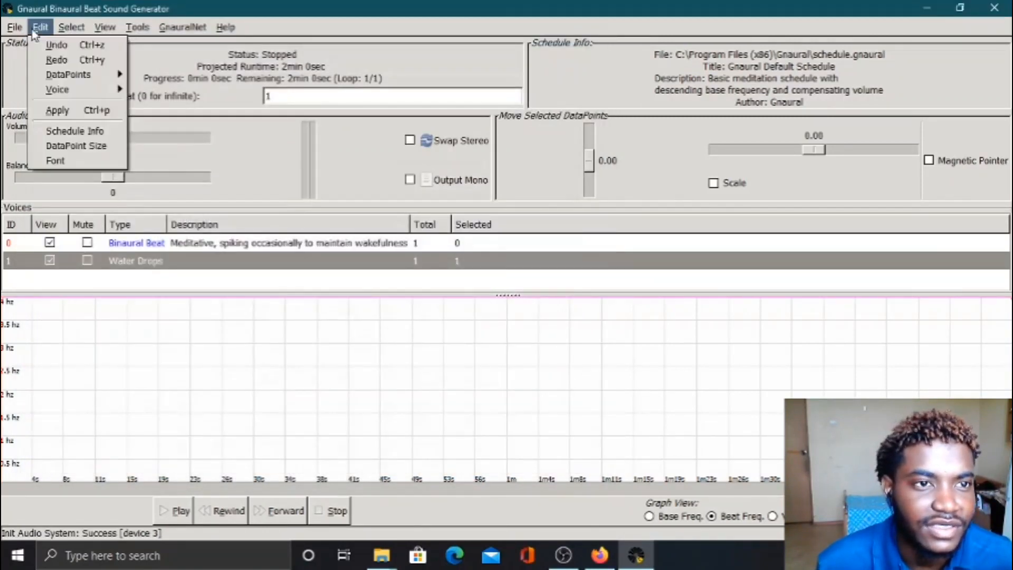
{"action": "mouse_move", "coordinate": [14, 27]}
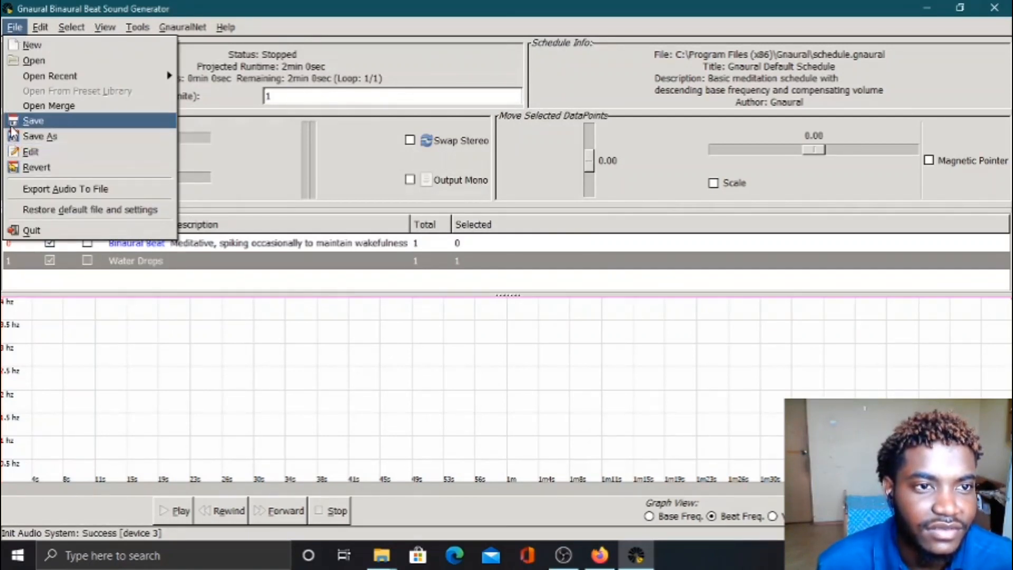
{"action": "left_click", "coordinate": [63, 187]}
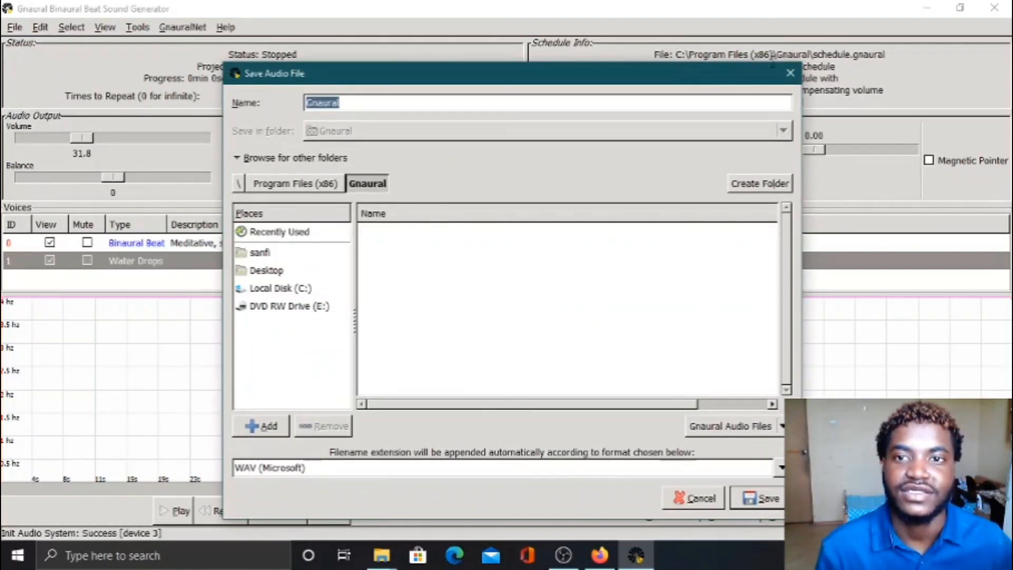
{"action": "left_click", "coordinate": [790, 69]}
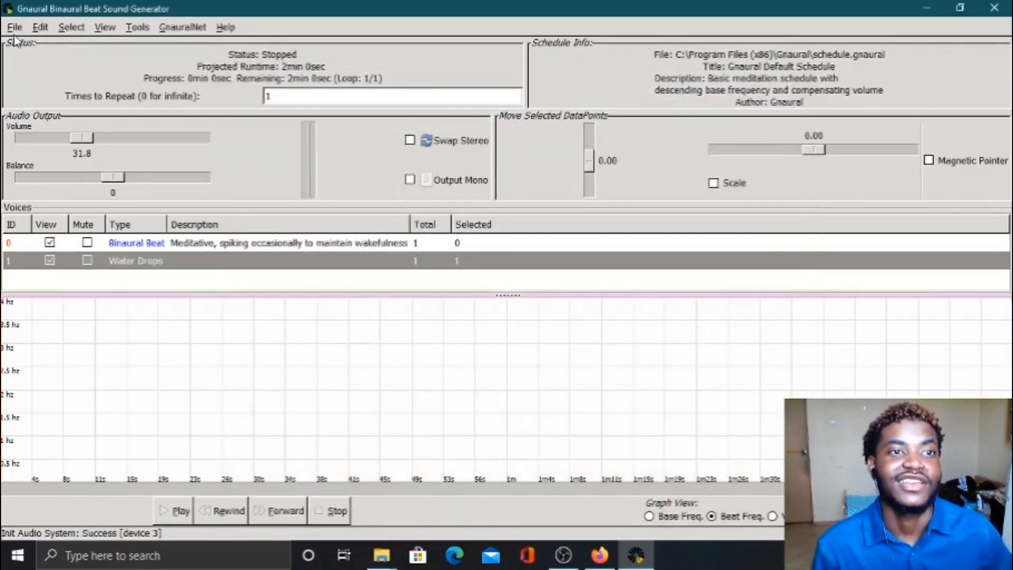
Step: Start exporting the schedule's audio to a file, keeping WAV (Microsoft) as the output format
{"action": "left_click", "coordinate": [14, 29]}
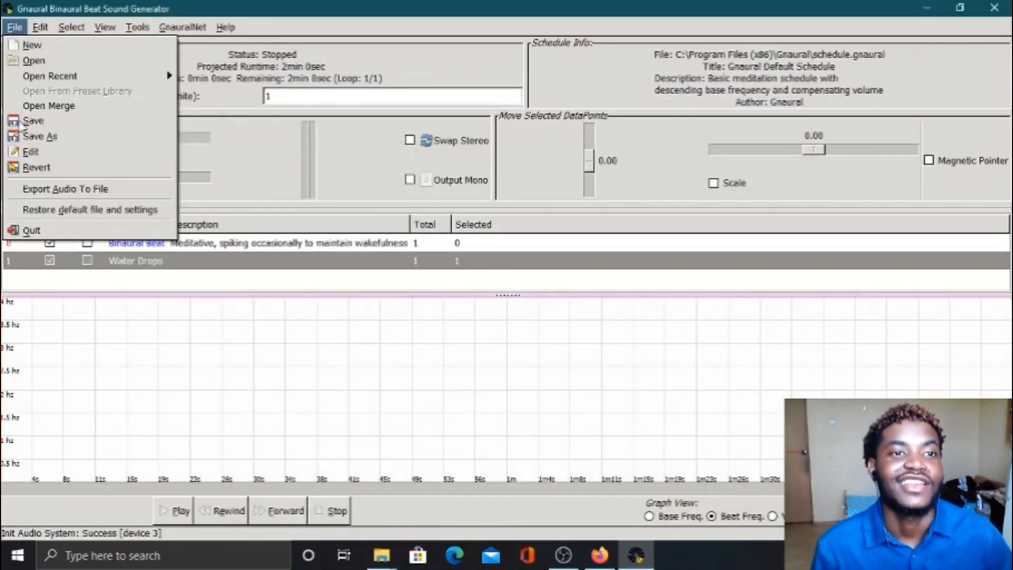
{"action": "left_click", "coordinate": [49, 190]}
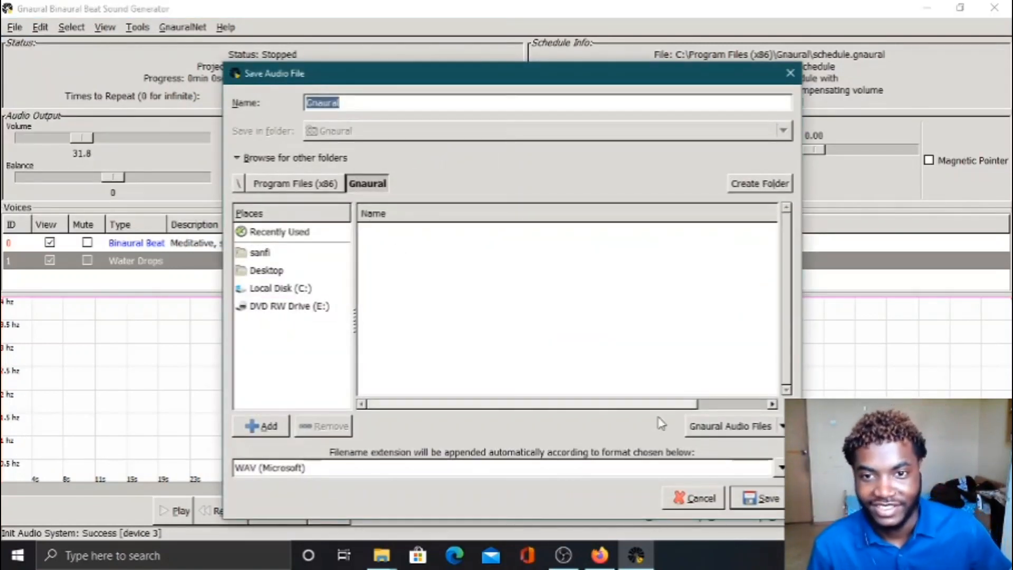
{"action": "left_click", "coordinate": [615, 468]}
{"action": "left_click", "coordinate": [780, 468]}
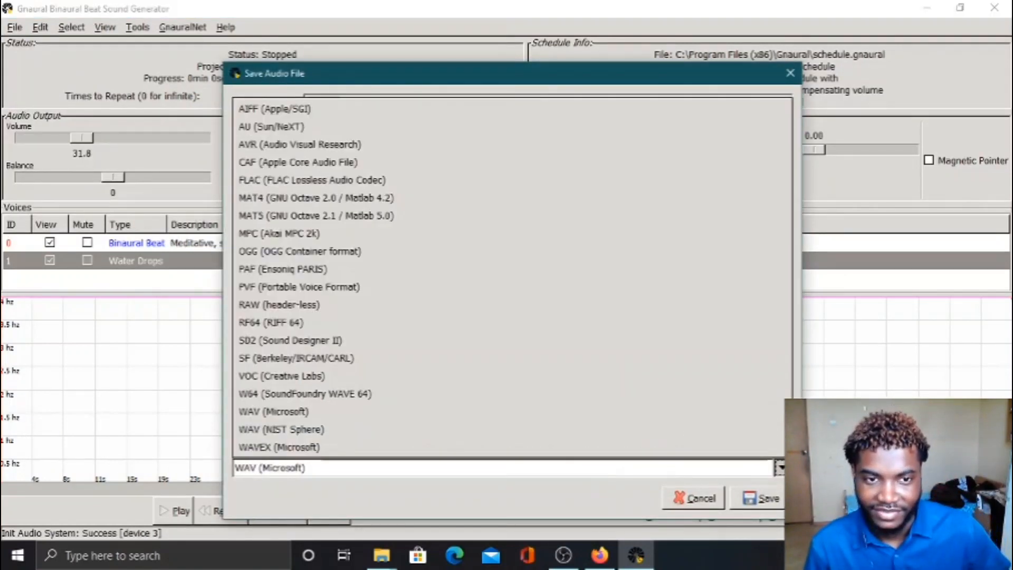
{"action": "left_click", "coordinate": [436, 480]}
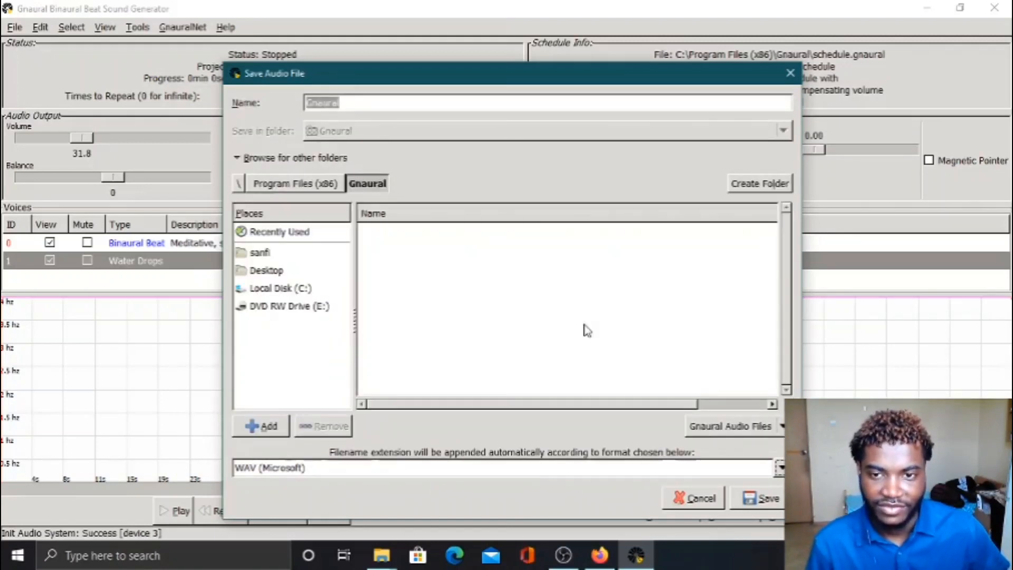
Step: Name the exported audio file "4hz water drops"
{"action": "left_click", "coordinate": [356, 104]}
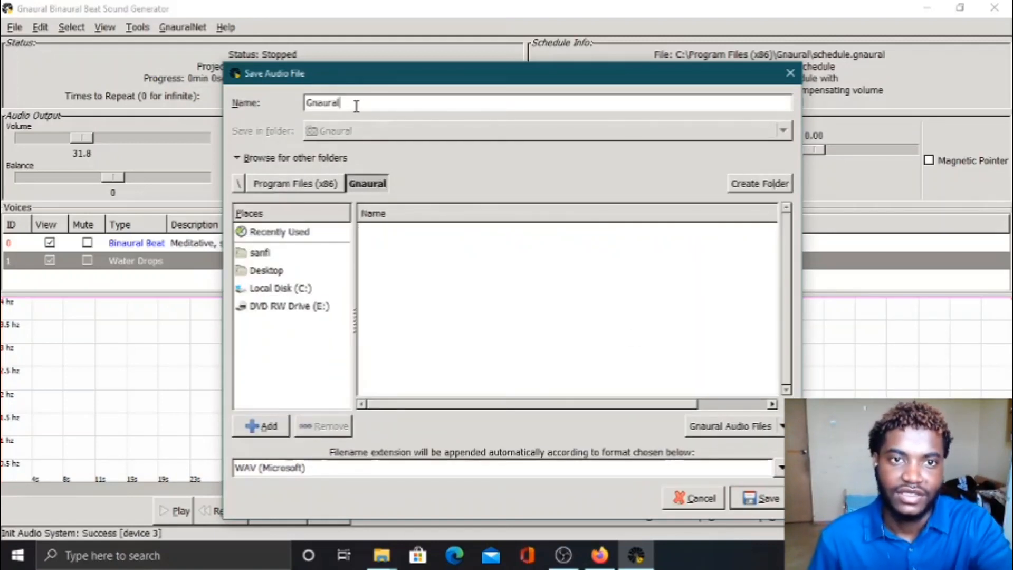
{"action": "double_click", "coordinate": [355, 103]}
{"action": "key", "text": "BackSpace"}
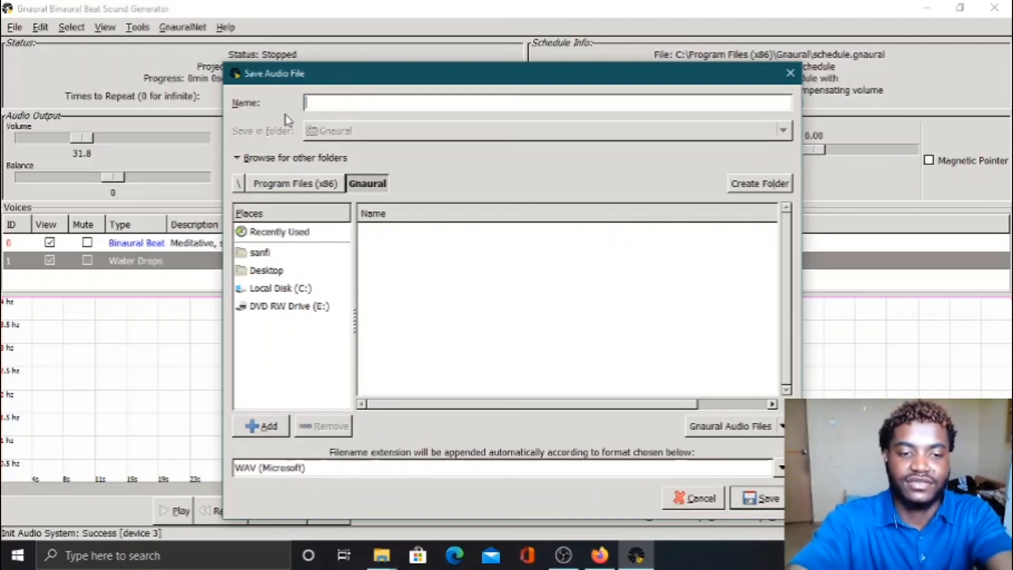
{"action": "type", "text": "4h"}
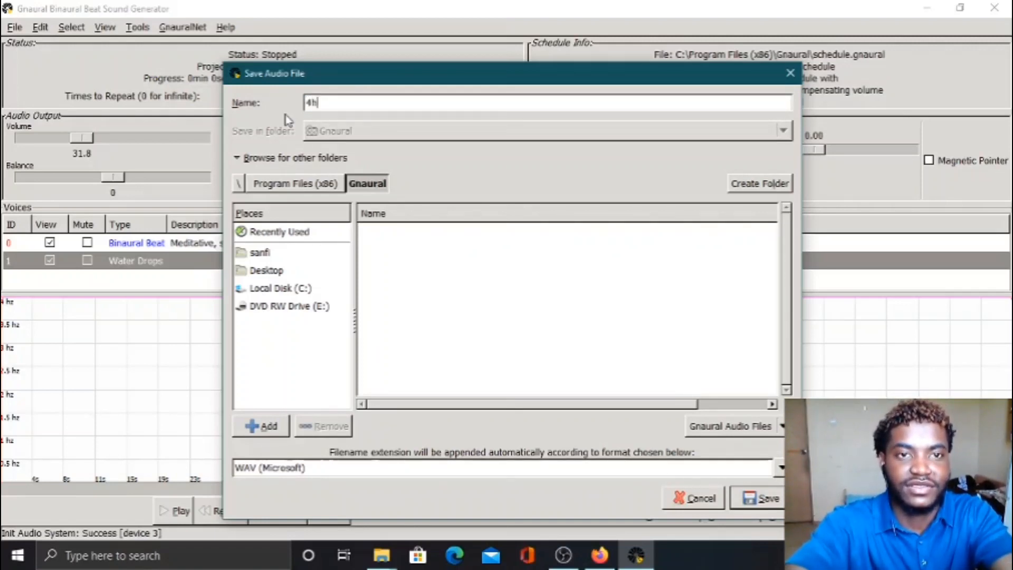
{"action": "type", "text": "z wat"}
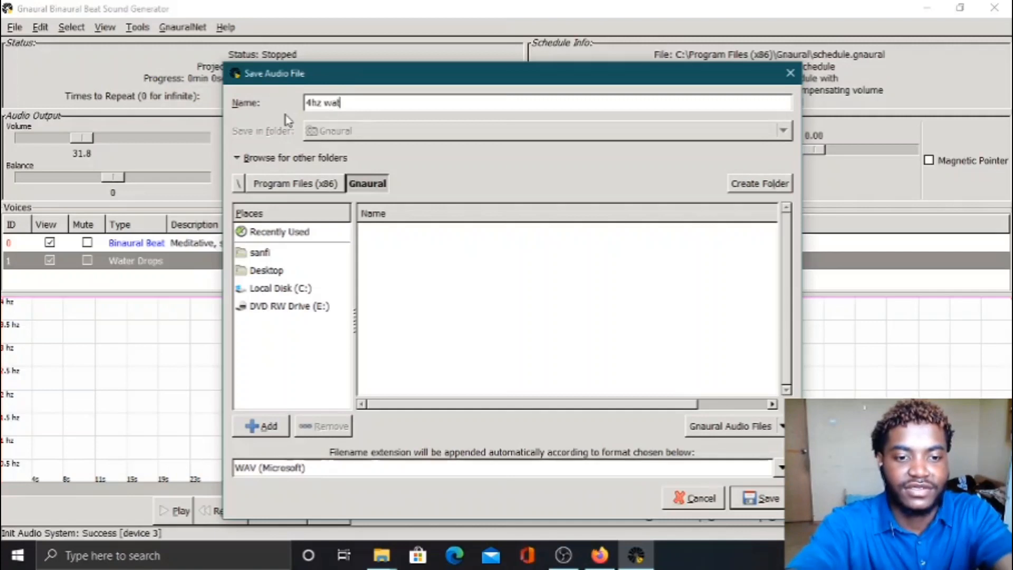
{"action": "type", "text": "er dr"}
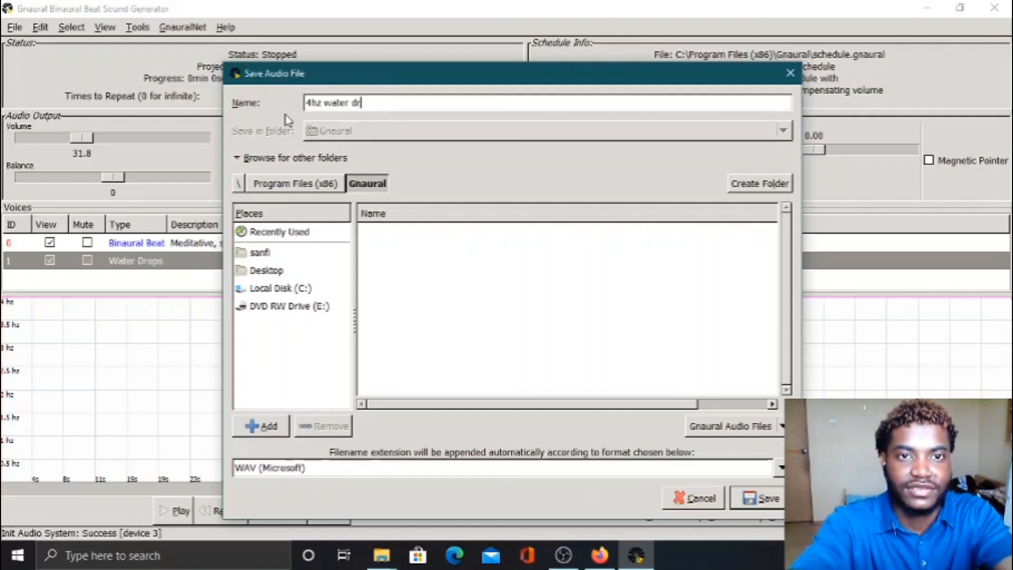
{"action": "type", "text": "ops"}
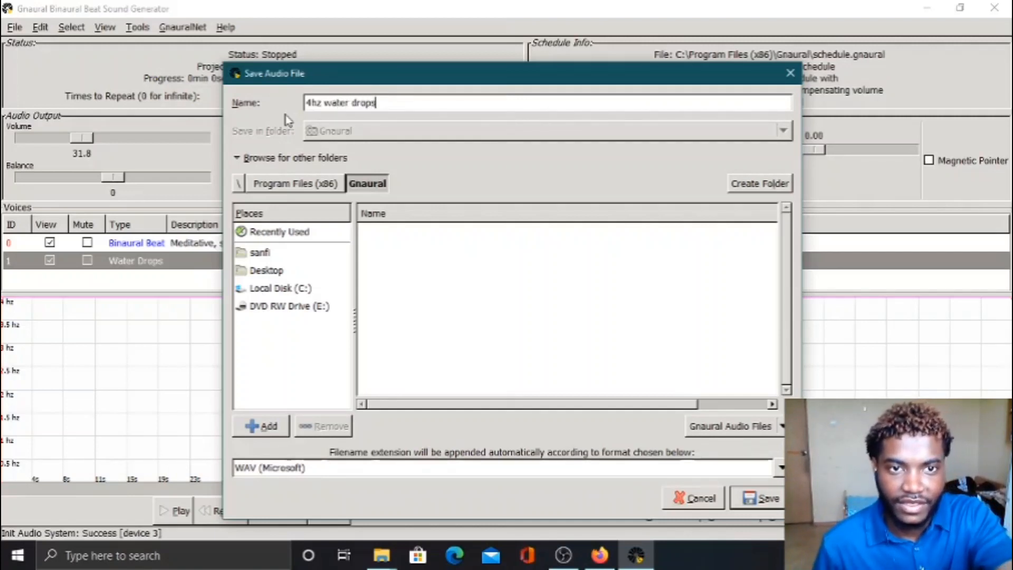
Step: Choose the Music folder inside the user's home folder as the destination and save the audio file there
{"action": "left_click", "coordinate": [261, 253]}
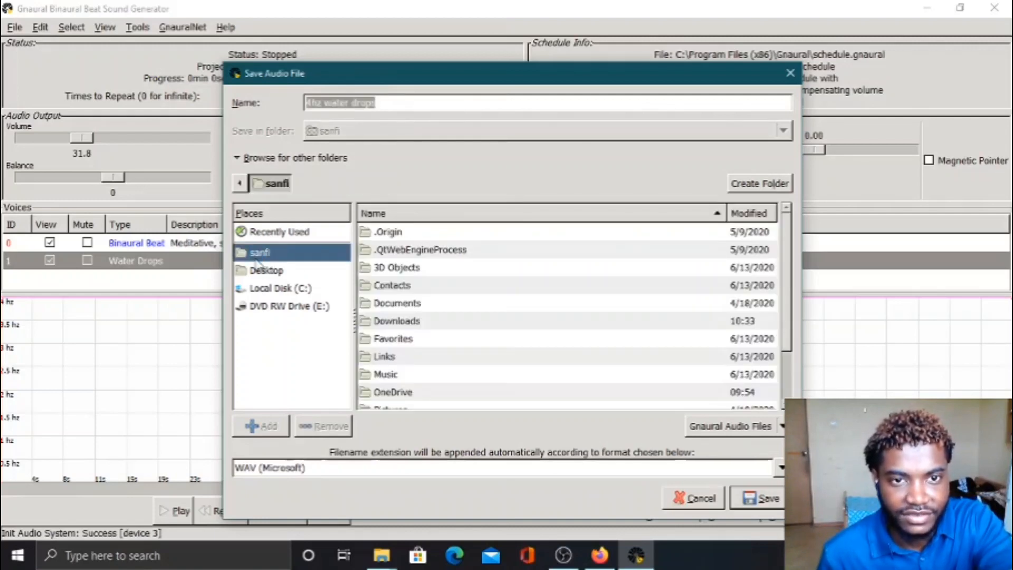
{"action": "scroll", "coordinate": [415, 359], "scroll_direction": "down", "scroll_amount": 1}
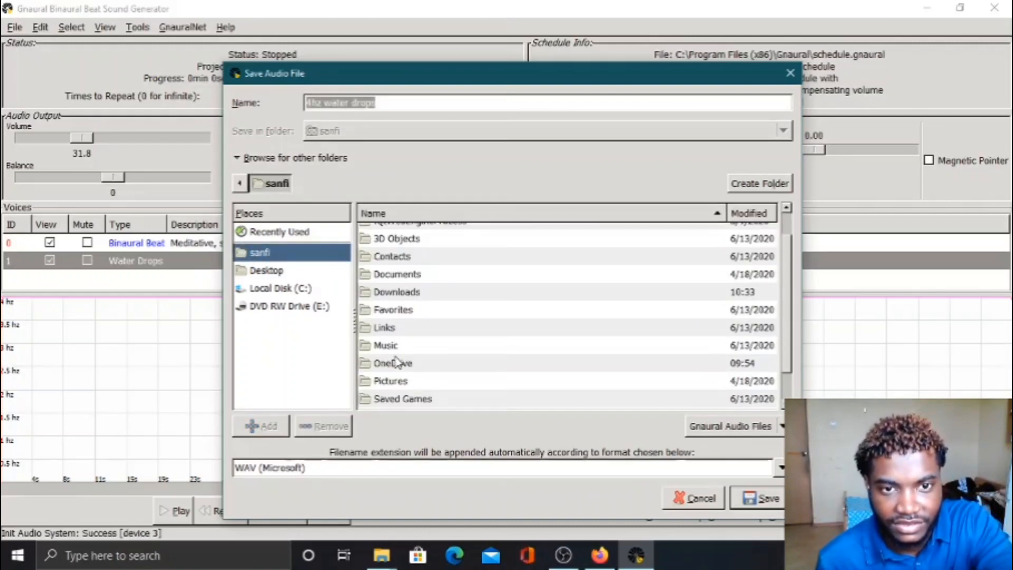
{"action": "left_click", "coordinate": [386, 352]}
{"action": "double_click", "coordinate": [387, 351]}
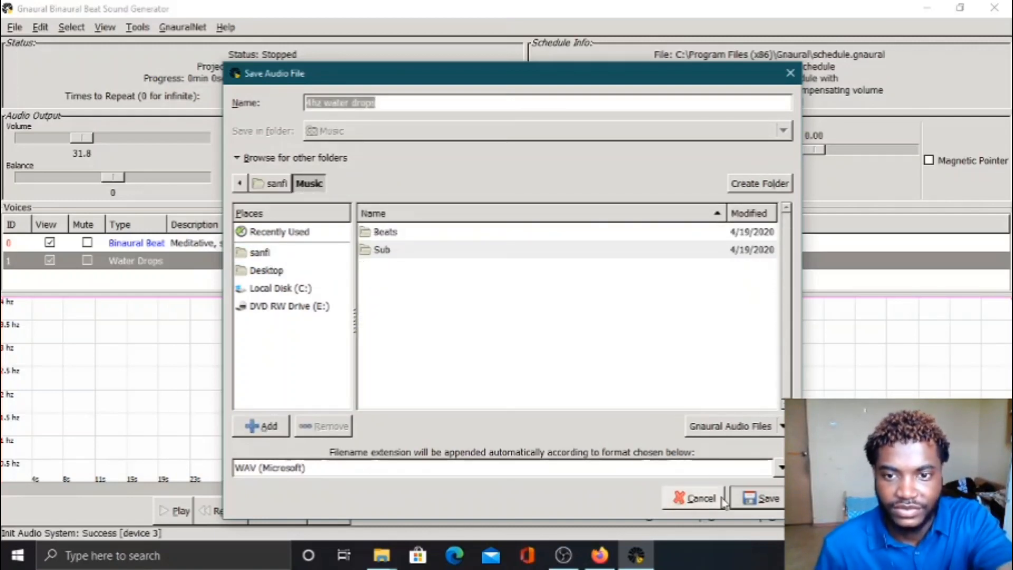
{"action": "left_click", "coordinate": [757, 508]}
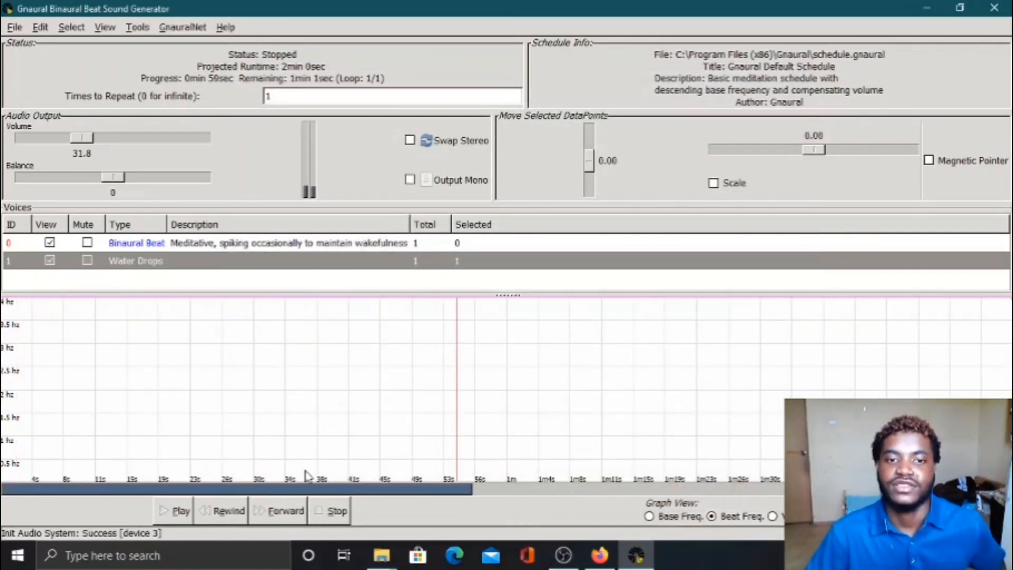
Step: Minimize Gnaural, dismiss the failed connection message, and switch to the File Explorer window showing the Music folder
{"action": "mouse_move", "coordinate": [599, 555]}
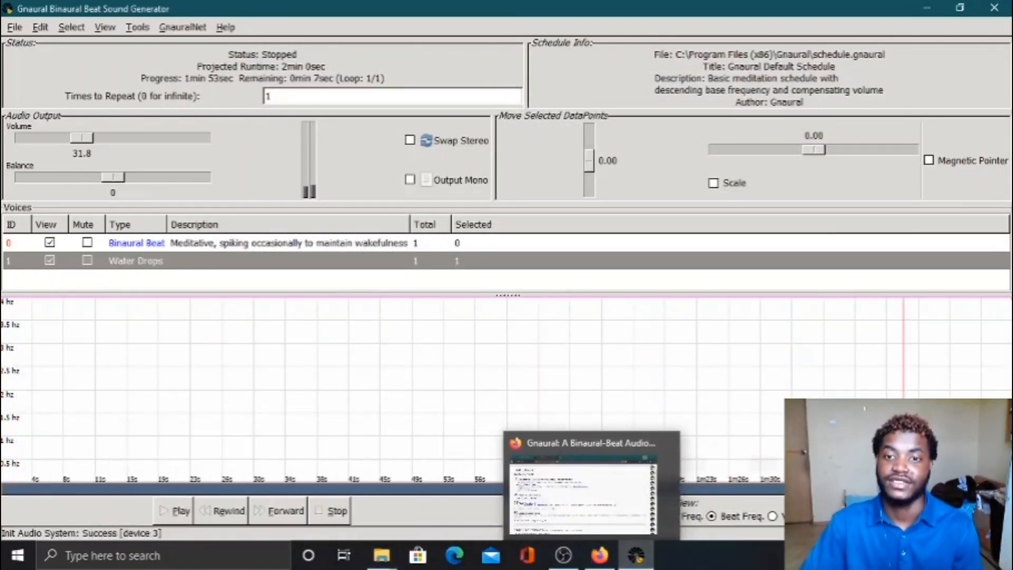
{"action": "left_click", "coordinate": [929, 7]}
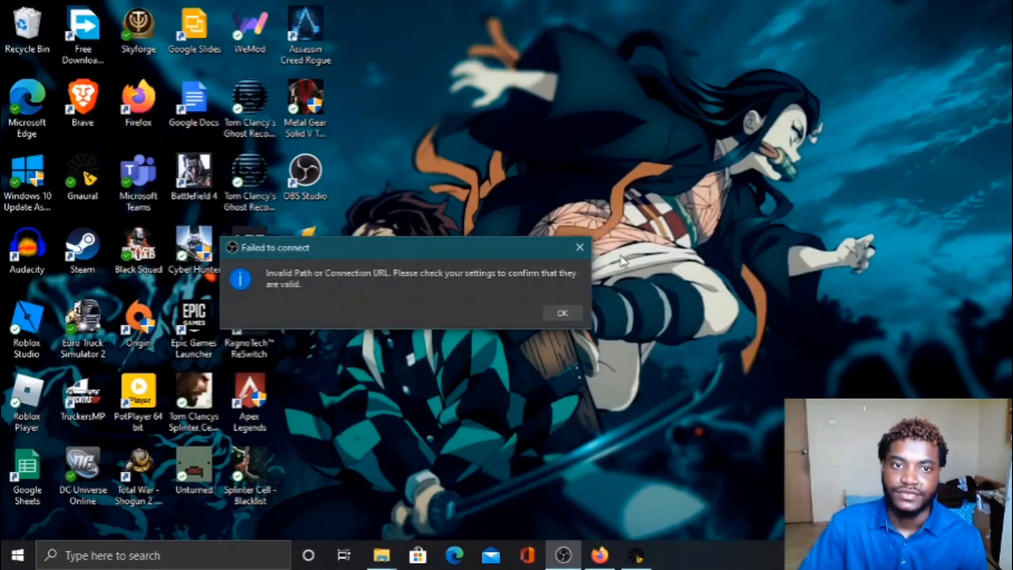
{"action": "left_click", "coordinate": [579, 249]}
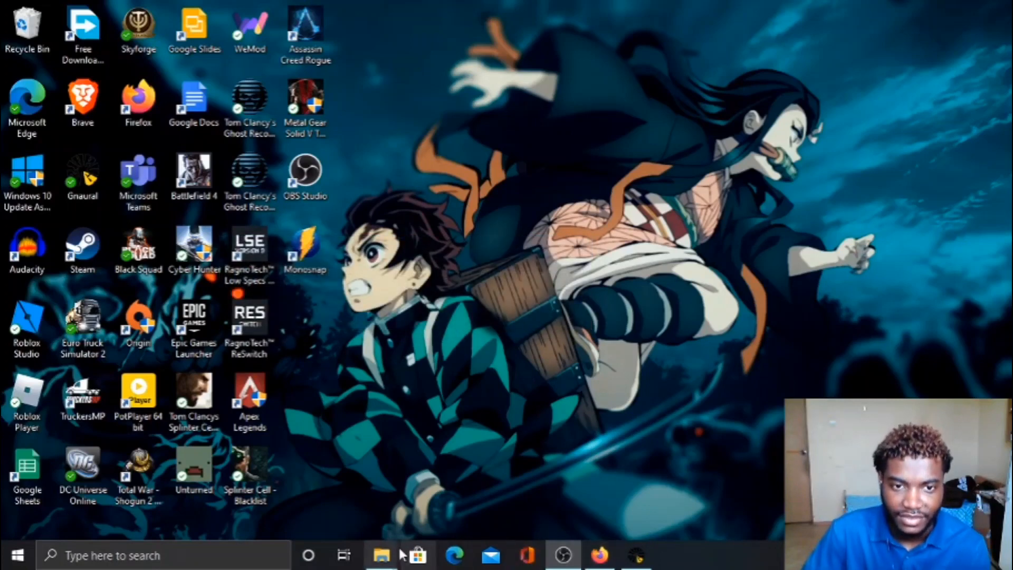
{"action": "mouse_move", "coordinate": [382, 544]}
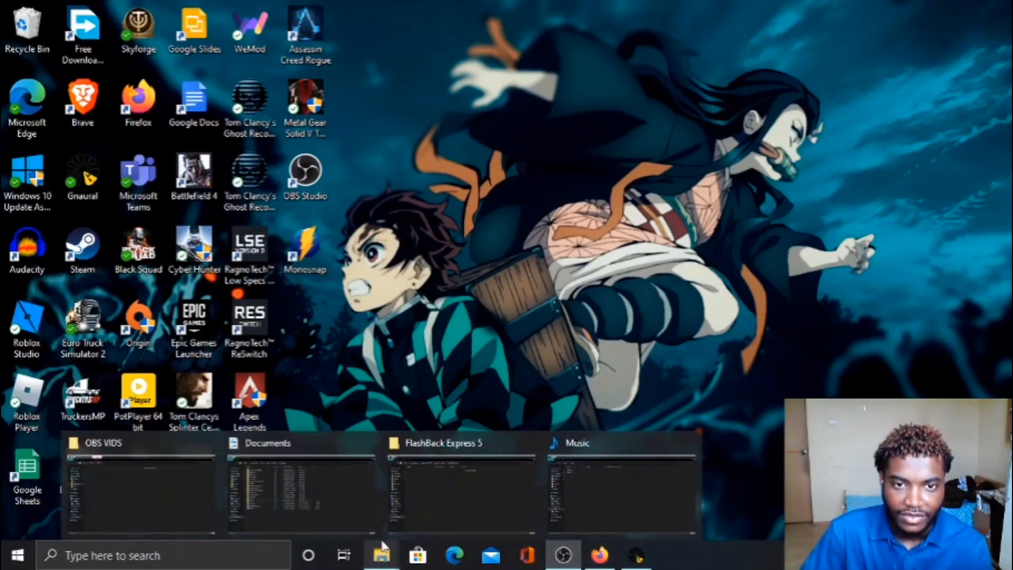
{"action": "left_click", "coordinate": [641, 475]}
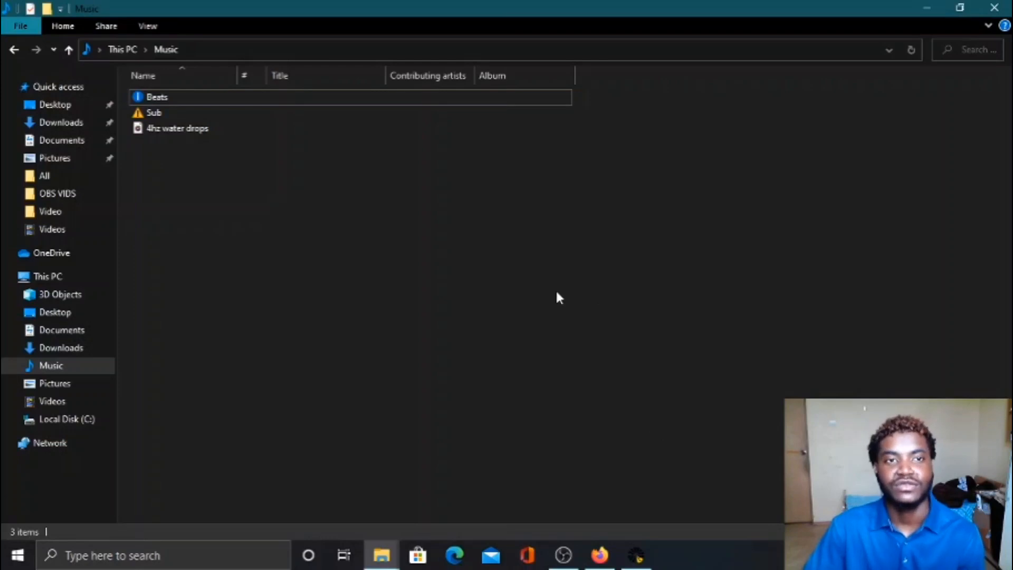
Step: Play the exported 4hz water drops file in the default music player and skip ahead to about 0:32
{"action": "left_click", "coordinate": [135, 131]}
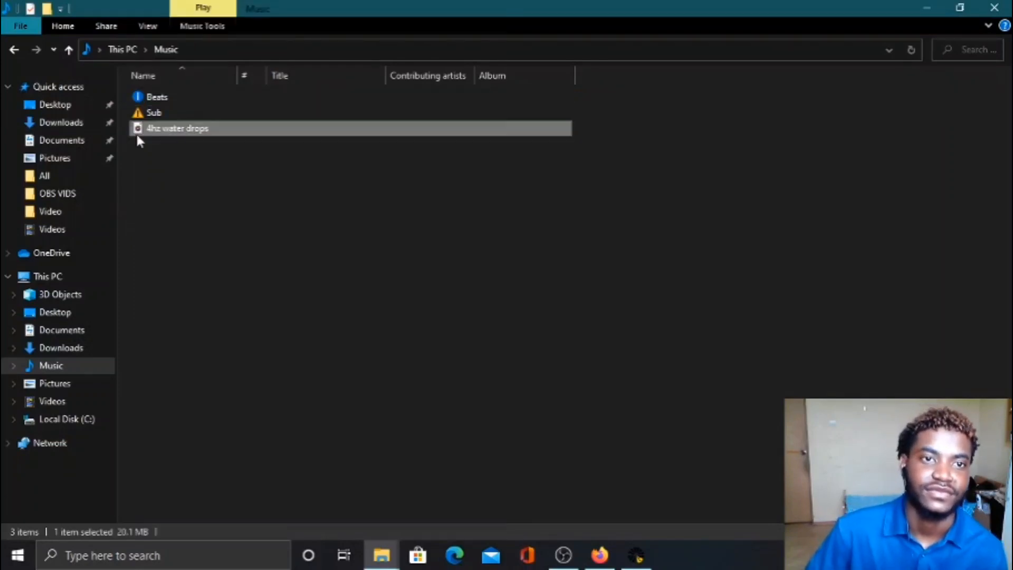
{"action": "double_click", "coordinate": [138, 133]}
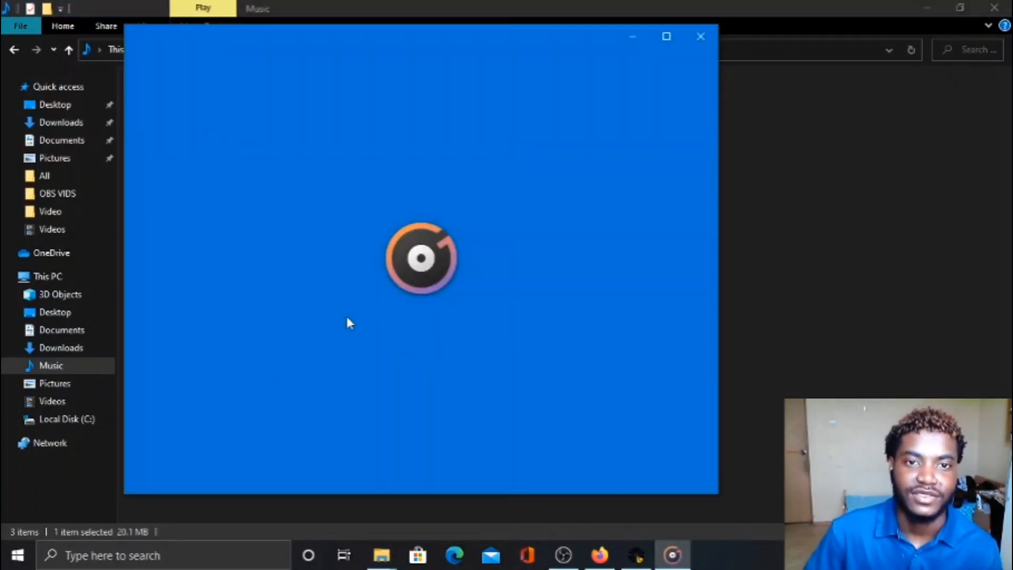
{"action": "left_click_drag", "start_coordinate": [562, 45], "coordinate": [742, 68]}
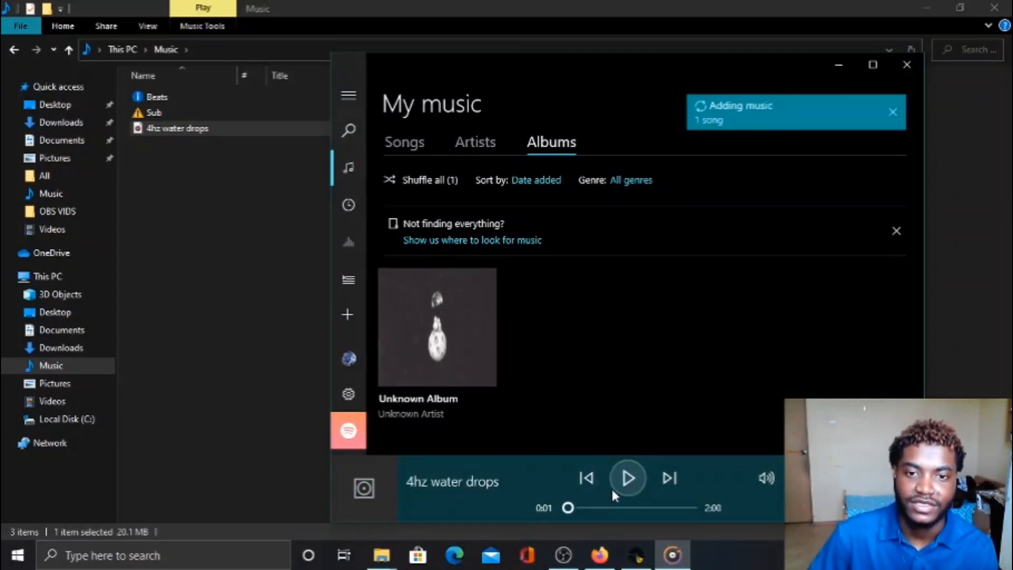
{"action": "left_click_drag", "start_coordinate": [572, 507], "coordinate": [605, 507]}
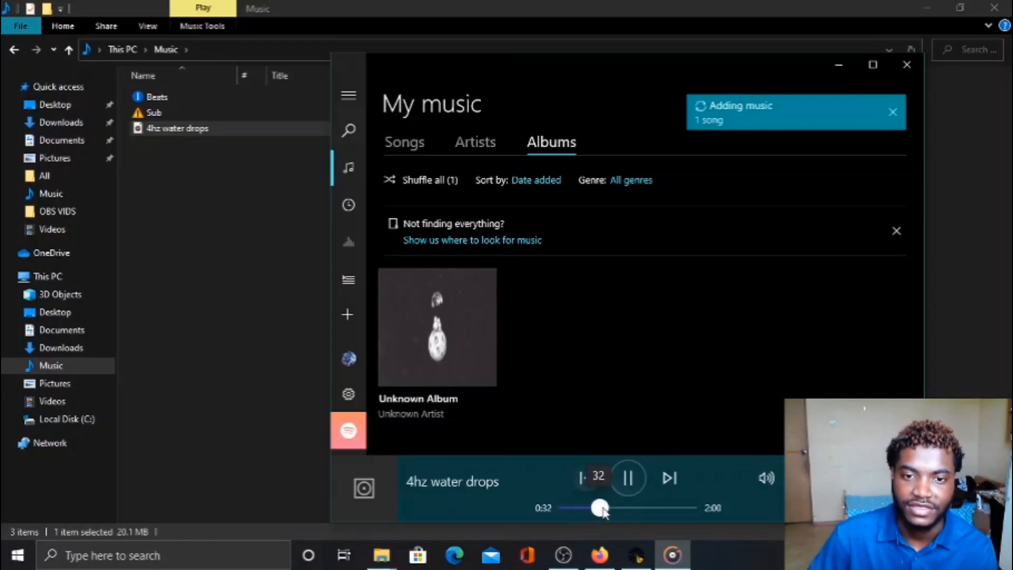
Step: Pause the track, close the music player, and minimize File Explorer to reach the desktop
{"action": "left_click", "coordinate": [627, 479]}
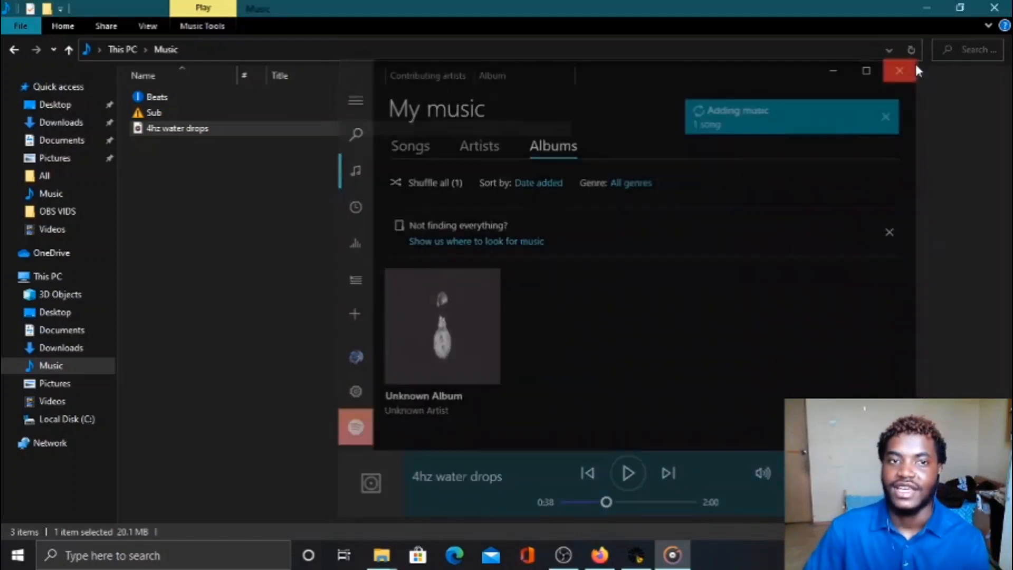
{"action": "left_click", "coordinate": [910, 65]}
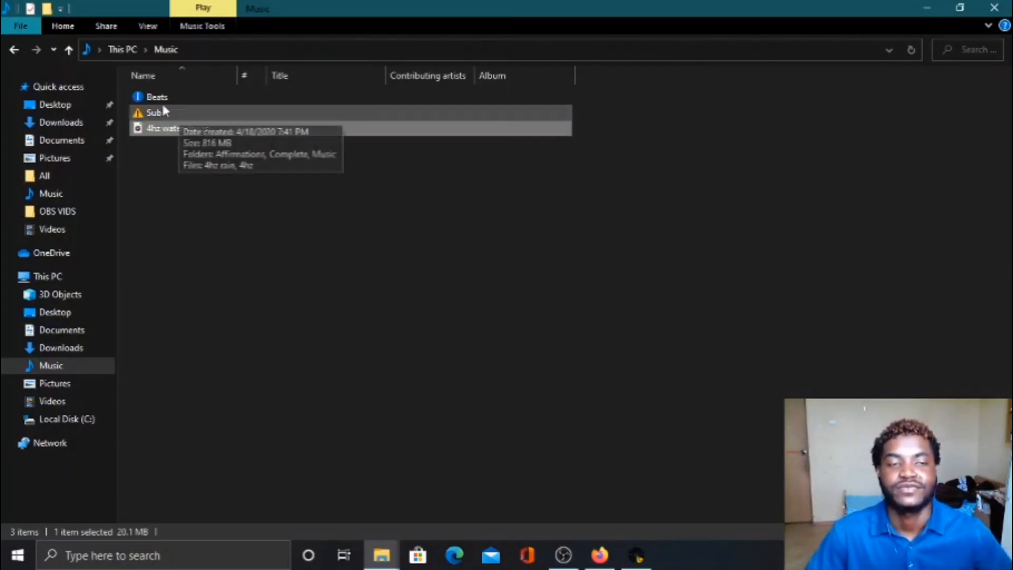
{"action": "left_click", "coordinate": [921, 5]}
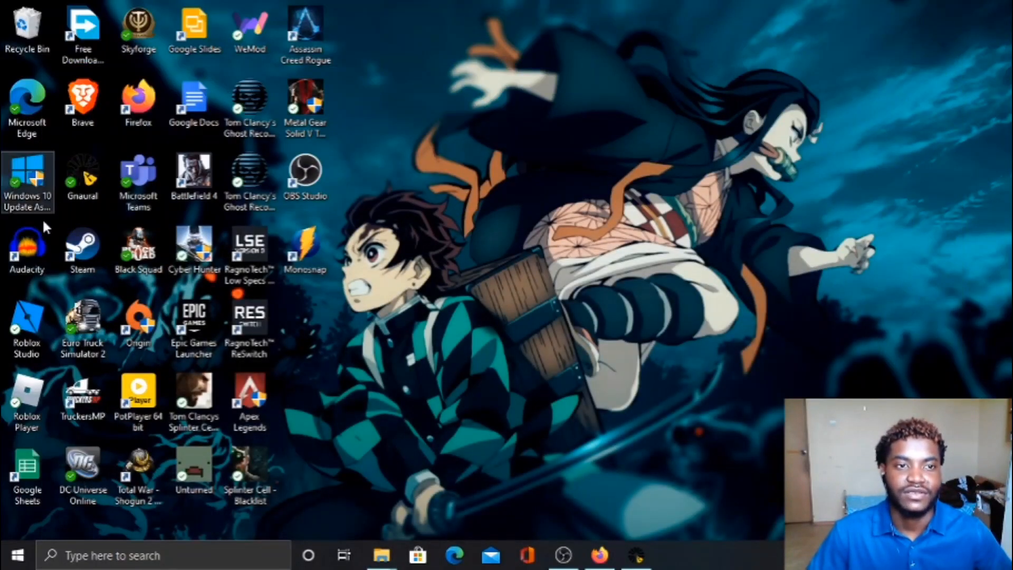
Step: Launch Audacity from the desktop and dismiss its welcome dialog
{"action": "double_click", "coordinate": [25, 257]}
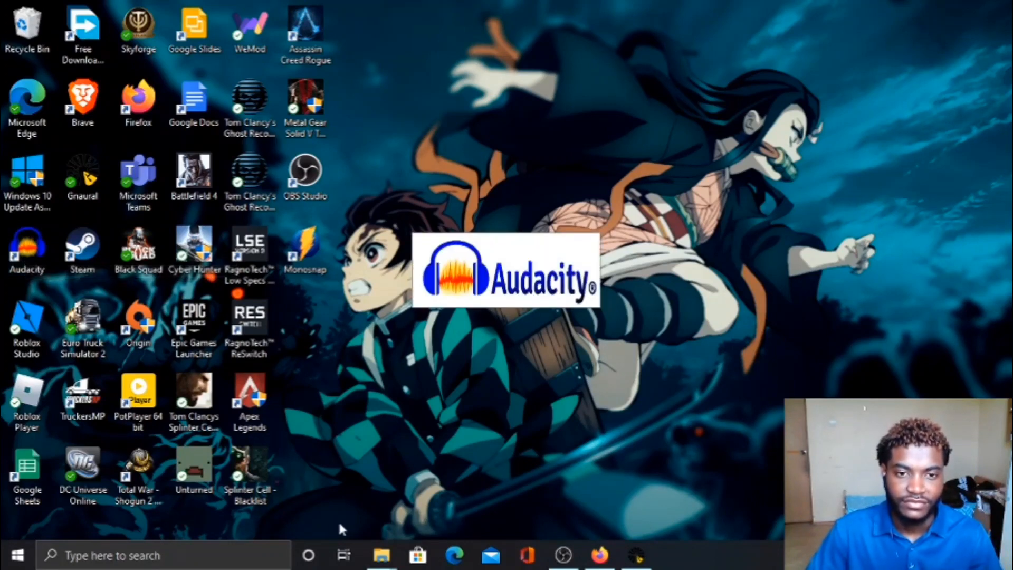
{"action": "mouse_move", "coordinate": [381, 554]}
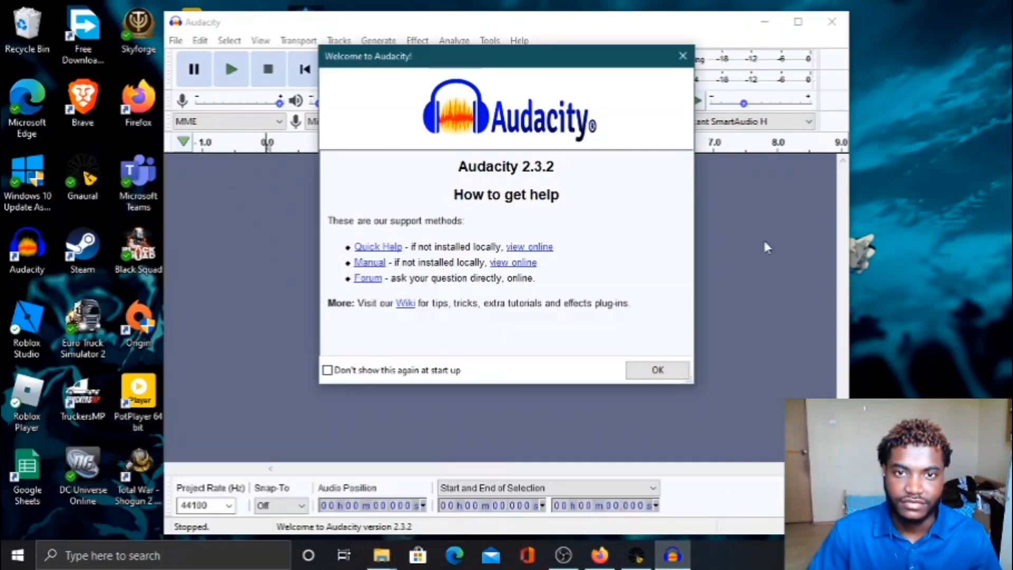
{"action": "left_click", "coordinate": [682, 56]}
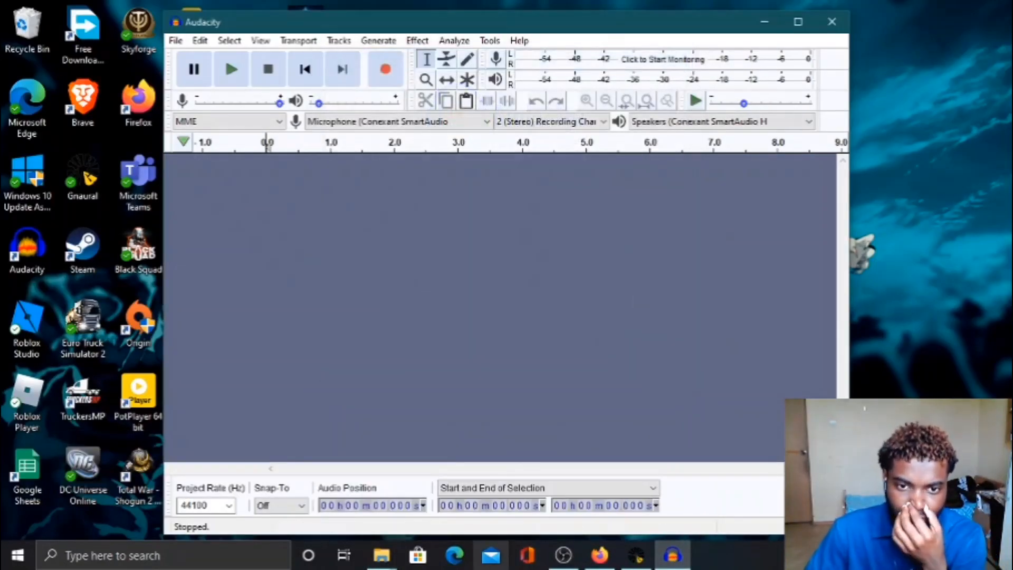
Step: Import the 4hz water drops file from the Music folder into Audacity, making a copy of the file before editing
{"action": "left_click", "coordinate": [381, 554]}
{"action": "left_click", "coordinate": [583, 488]}
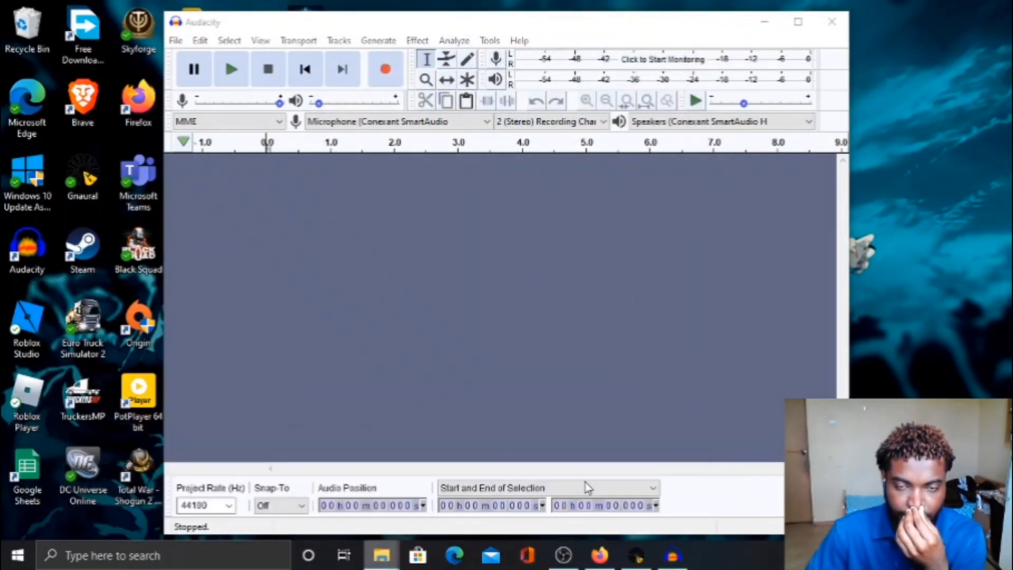
{"action": "left_click_drag", "start_coordinate": [227, 132], "coordinate": [430, 236]}
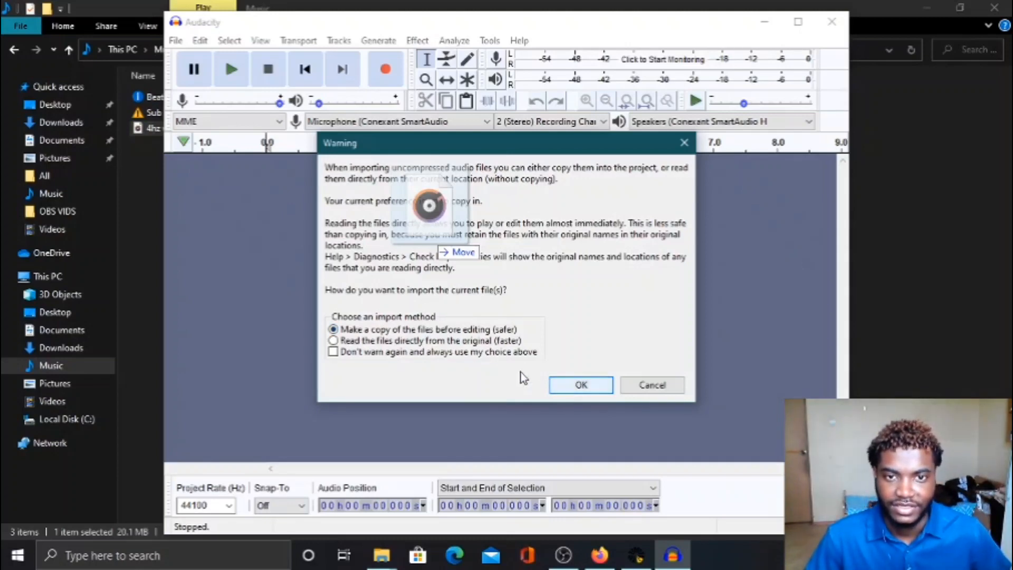
{"action": "left_click", "coordinate": [595, 388]}
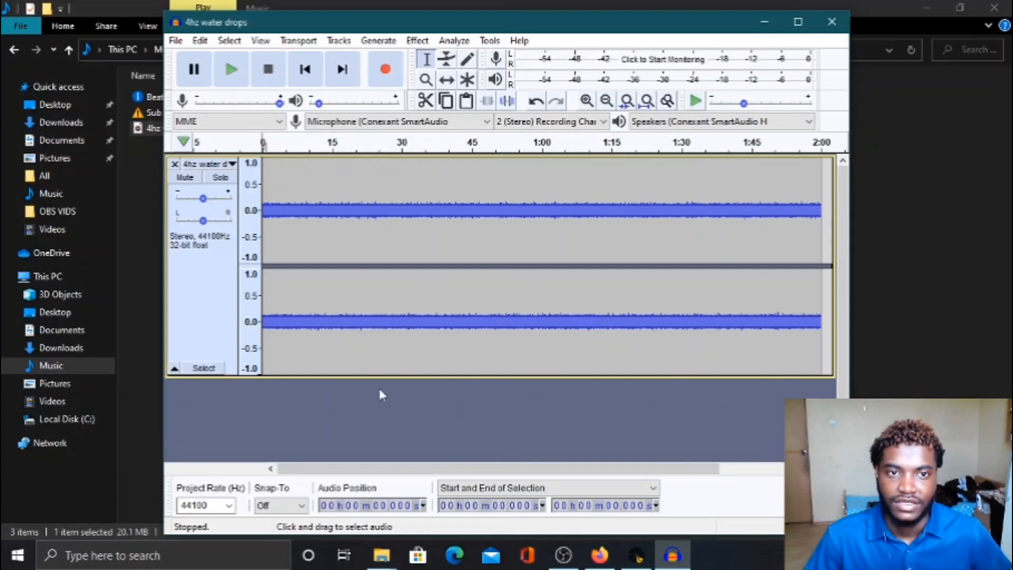
Step: Minimize Audacity and open the Affirmations folder inside Music > Sub in File Explorer
{"action": "left_click", "coordinate": [763, 23]}
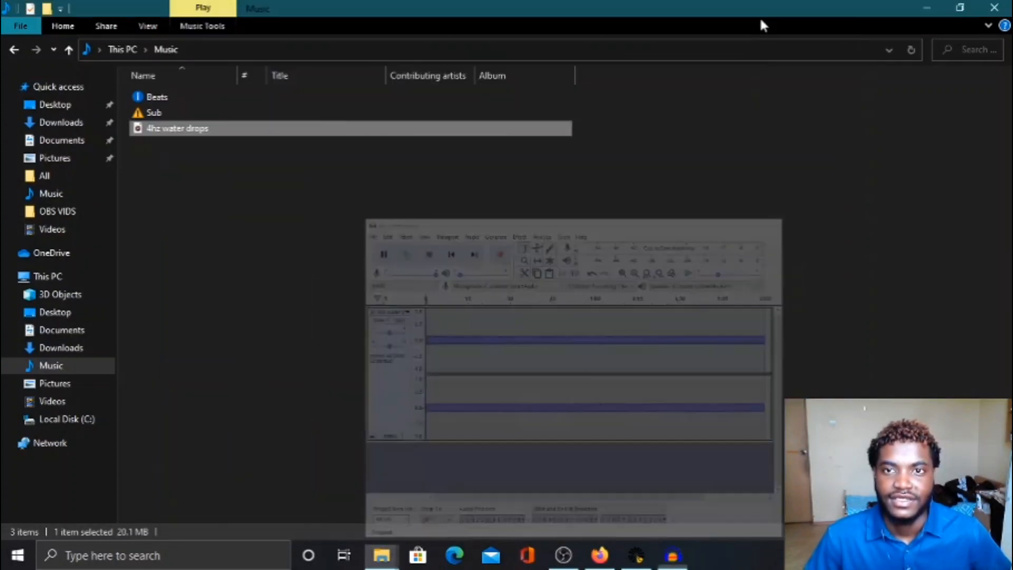
{"action": "double_click", "coordinate": [177, 115]}
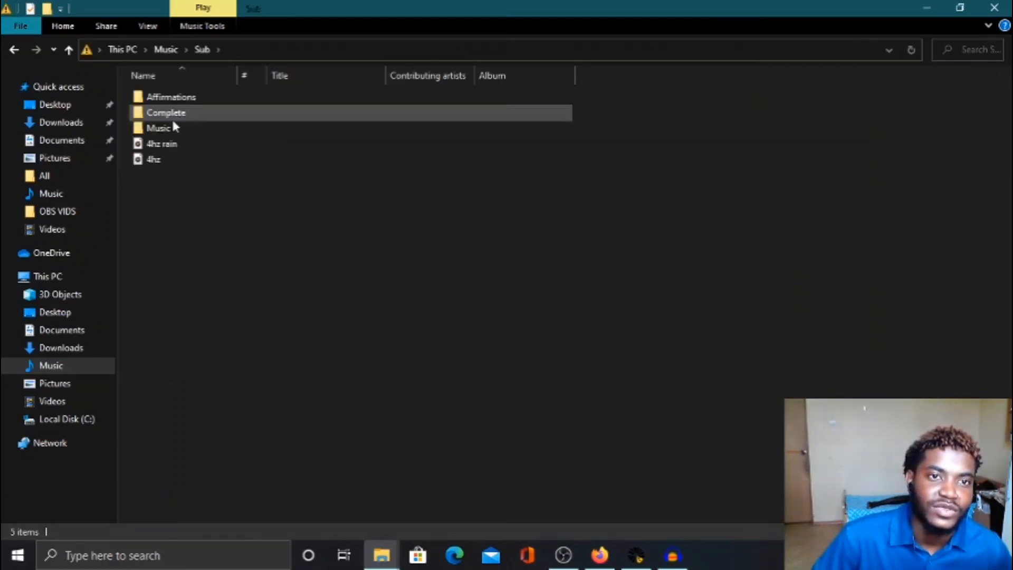
{"action": "left_click", "coordinate": [206, 99]}
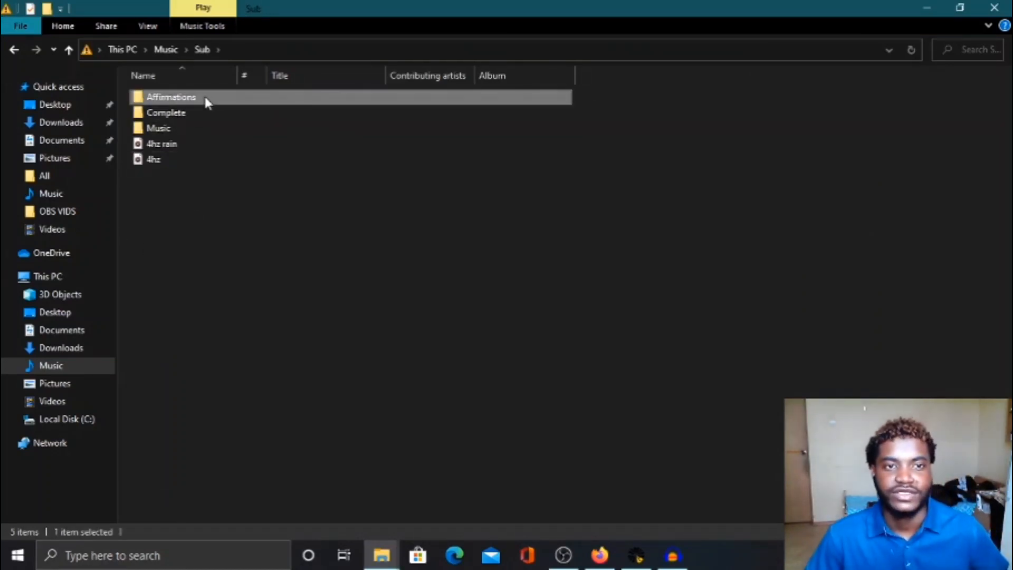
{"action": "double_click", "coordinate": [207, 100]}
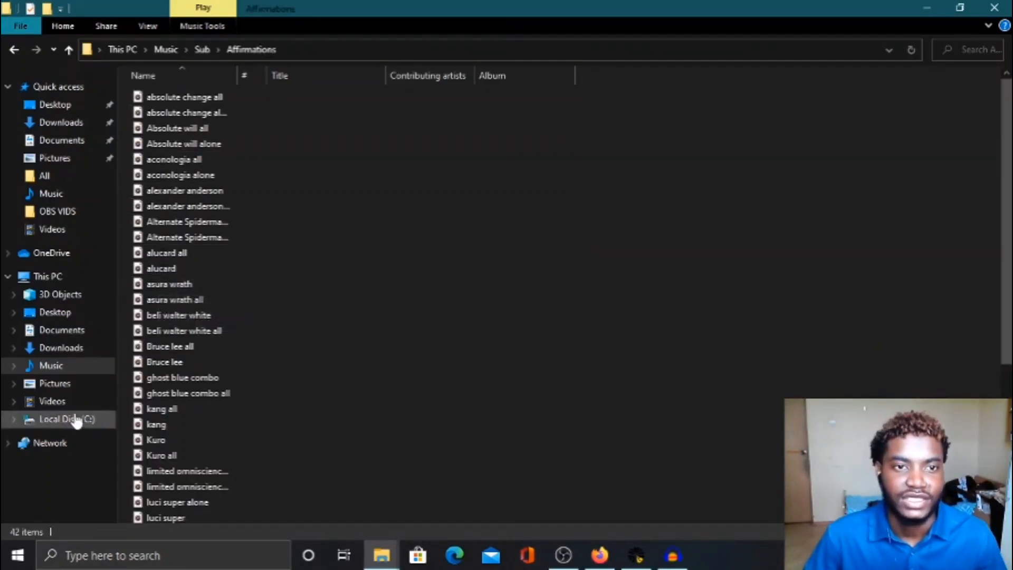
Step: Play the "rap like Eminem" affirmation file in the music player, and close the player
{"action": "scroll", "coordinate": [252, 392], "scroll_direction": "down", "scroll_amount": 5}
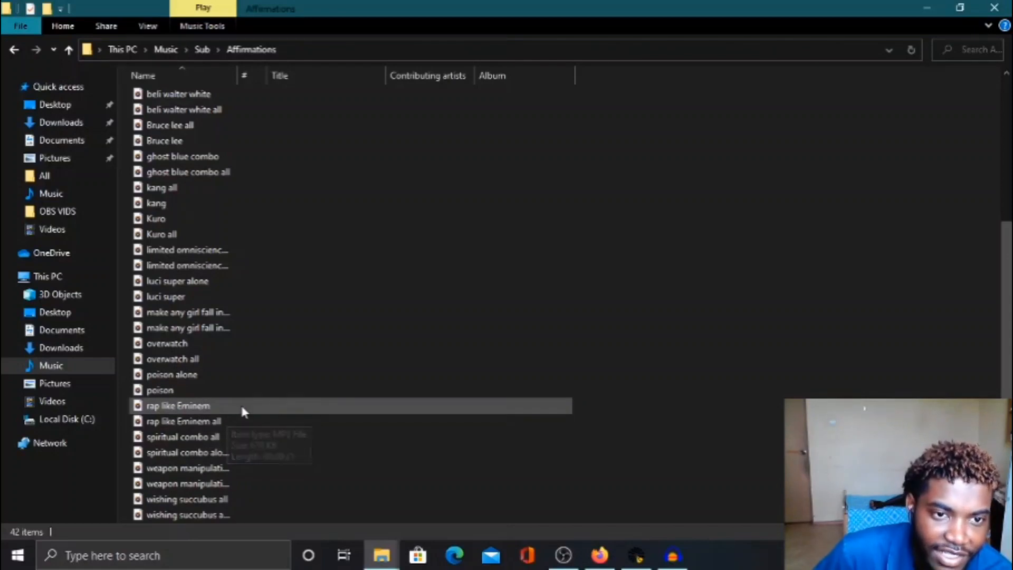
{"action": "left_click_drag", "start_coordinate": [242, 402], "coordinate": [372, 389]}
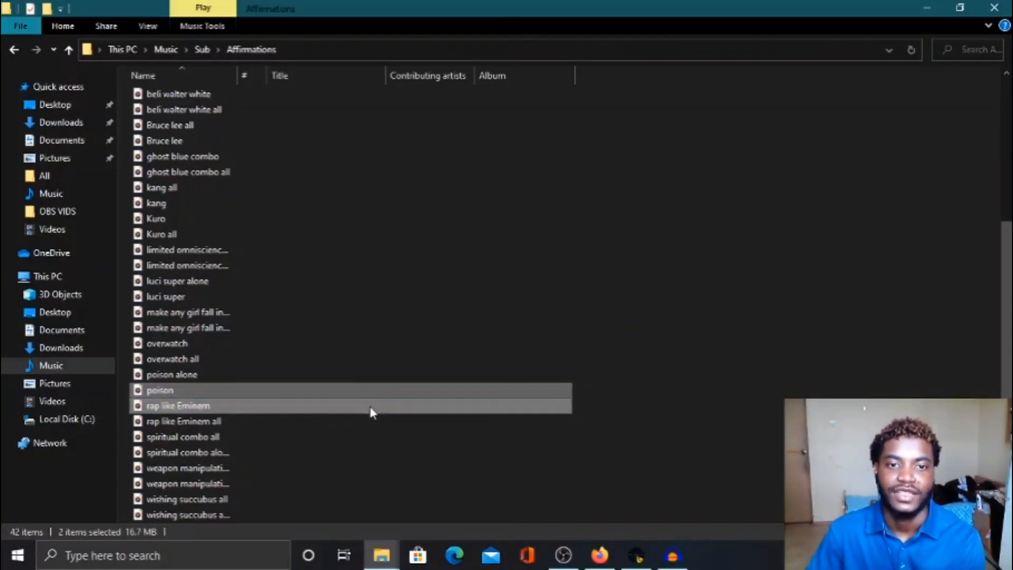
{"action": "double_click", "coordinate": [371, 408]}
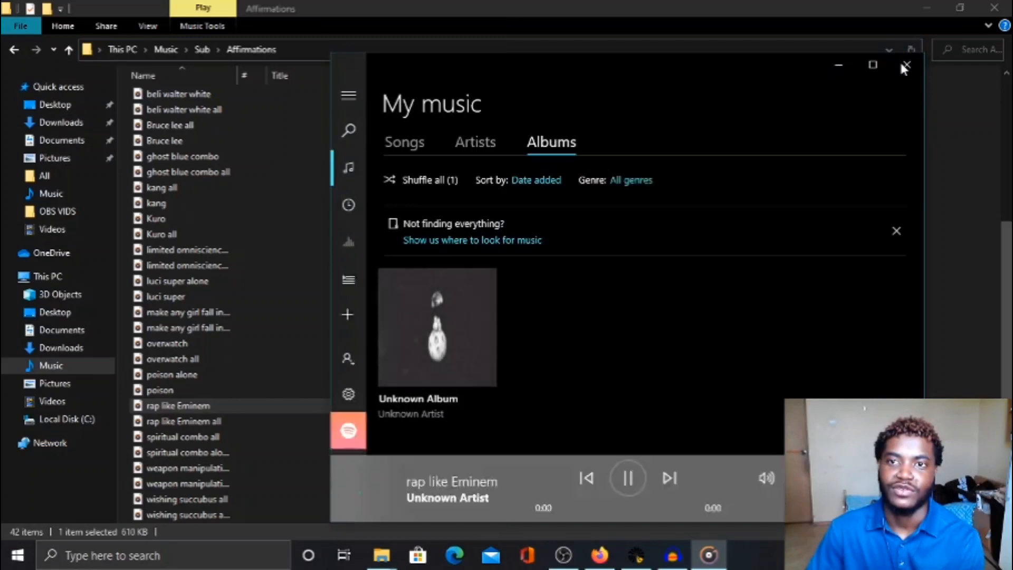
{"action": "left_click", "coordinate": [907, 64]}
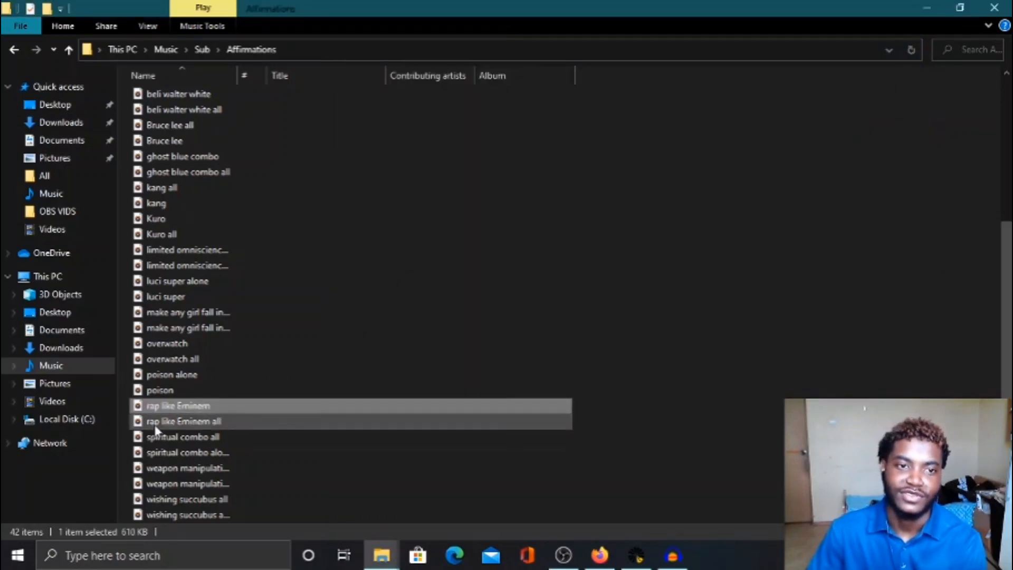
Step: Import the "rap like Eminem" file into the Audacity project as a second track below the water drops
{"action": "left_click_drag", "start_coordinate": [196, 348], "coordinate": [243, 425]}
{"action": "left_click_drag", "start_coordinate": [667, 556], "coordinate": [537, 425]}
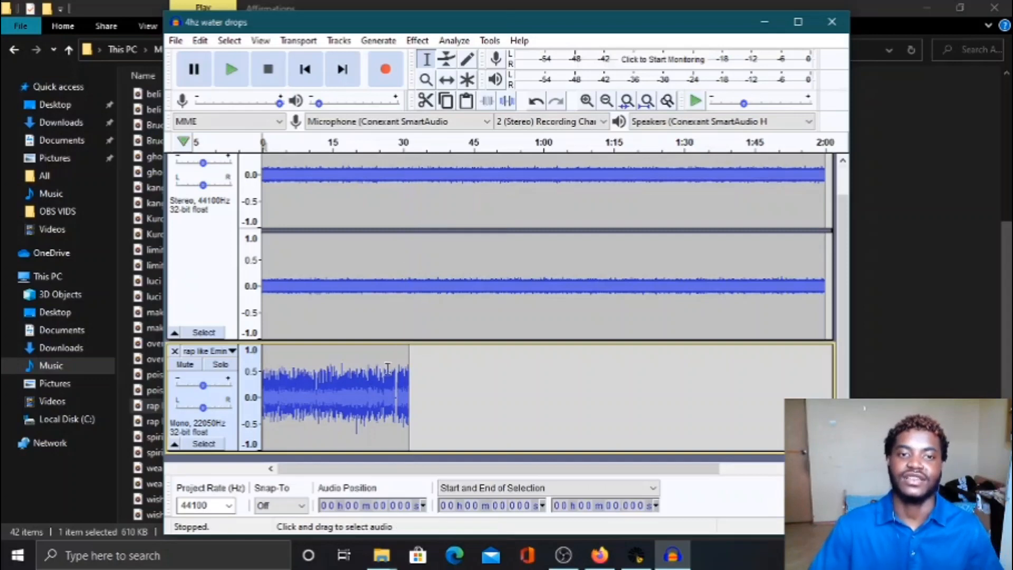
{"action": "left_click", "coordinate": [313, 420]}
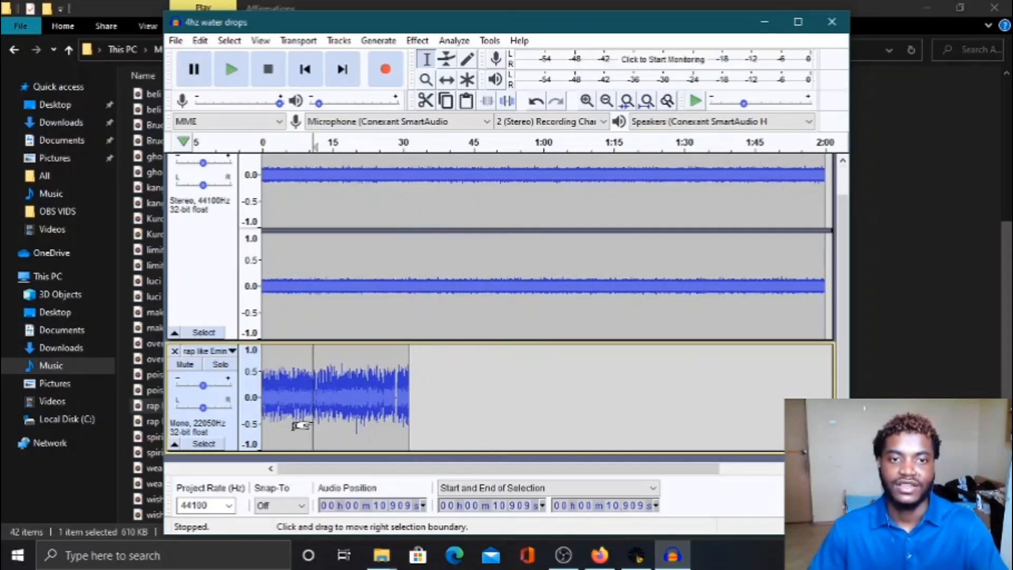
{"action": "key", "text": "ctrl+c"}
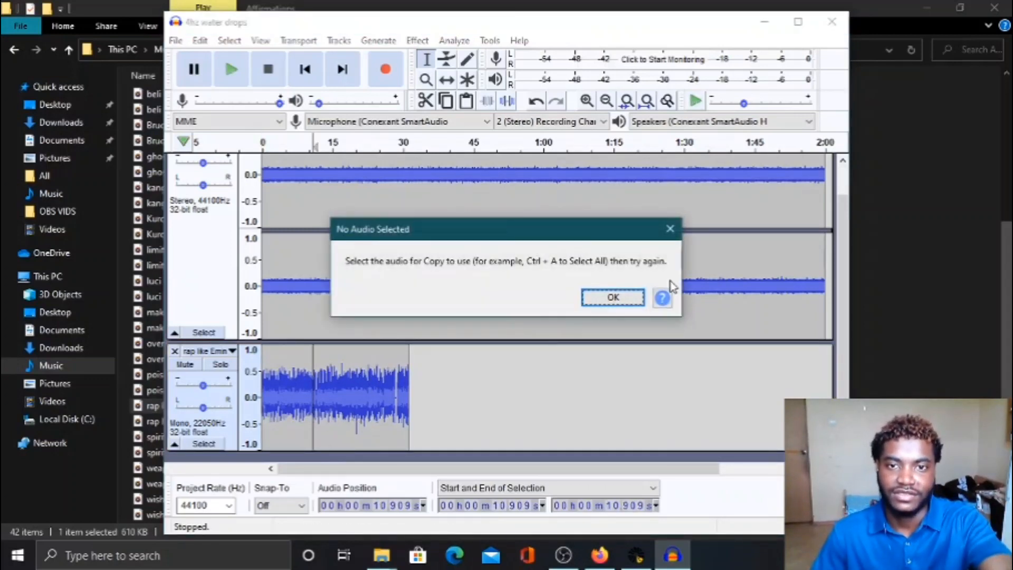
{"action": "left_click", "coordinate": [670, 228]}
Step: Copy the whole "rap like Eminem" clip and paste it three times in a row from the clip's end
{"action": "double_click", "coordinate": [355, 434]}
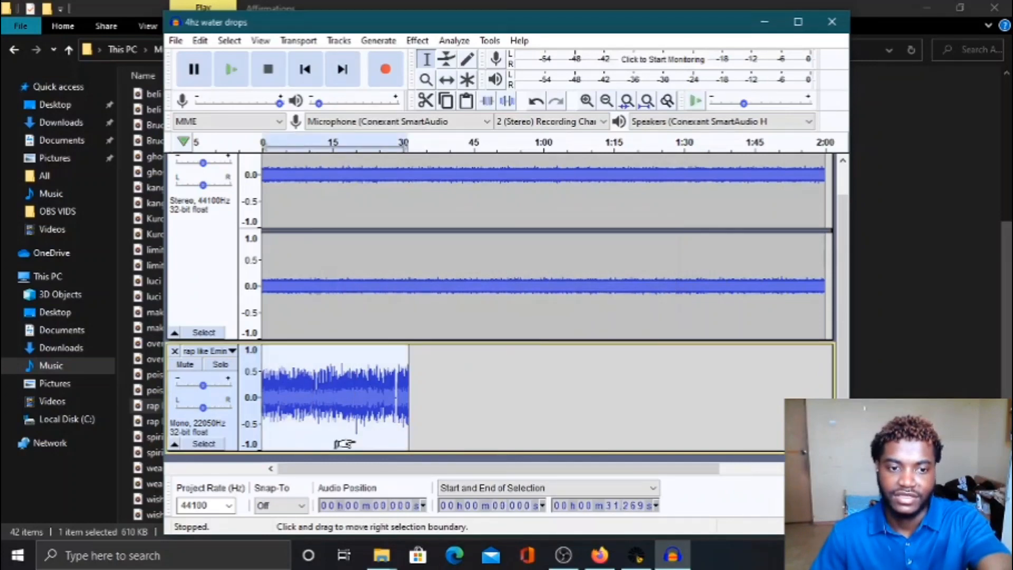
{"action": "key", "text": "Right"}
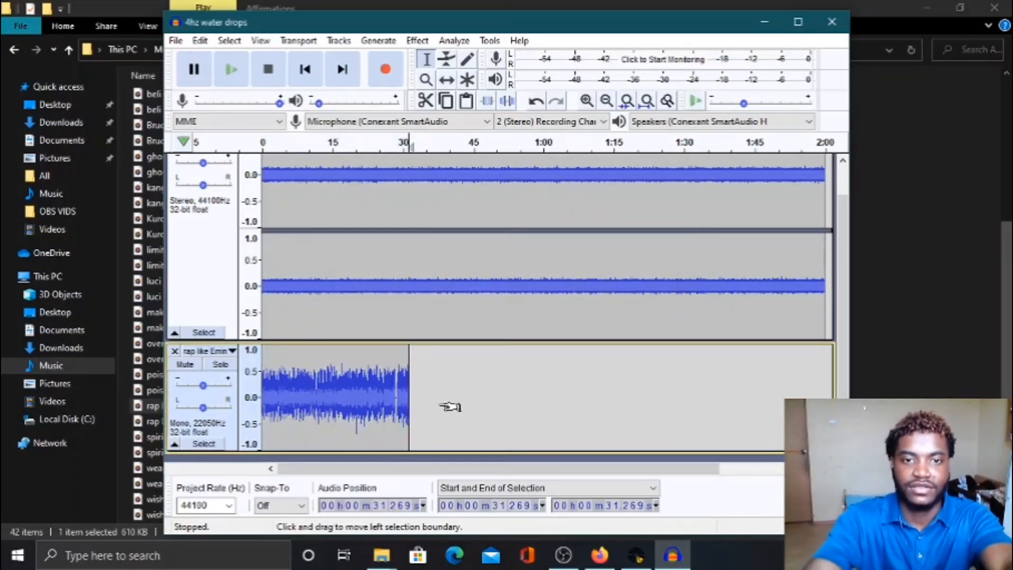
{"action": "key", "text": "ctrl+v"}
{"action": "key", "text": "ctrl+v"}
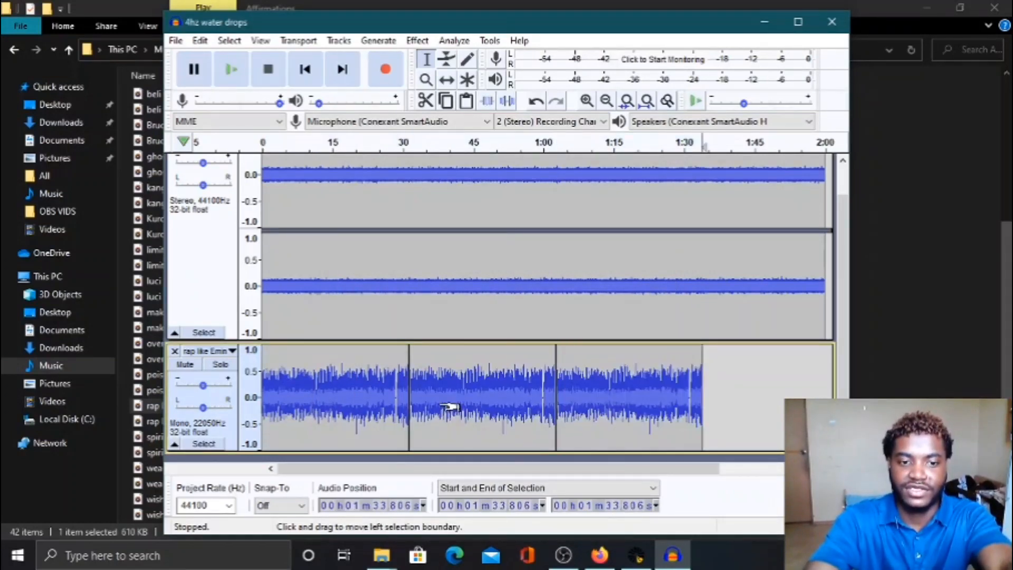
{"action": "key", "text": "ctrl+v"}
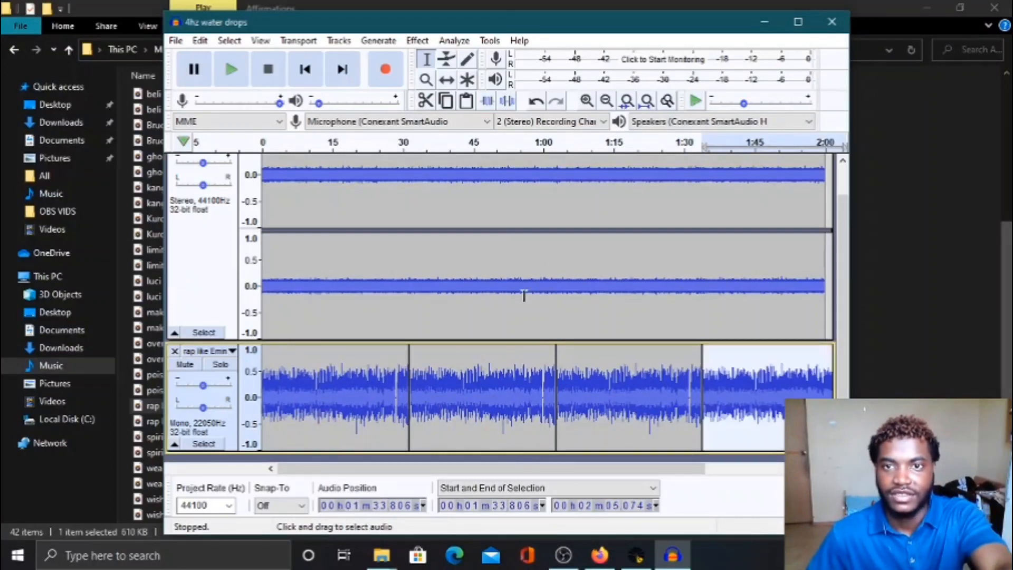
Step: Maximize Audacity and delete the part of the affirmation track that extends past the water drops track's end at 2:00
{"action": "left_click", "coordinate": [798, 21]}
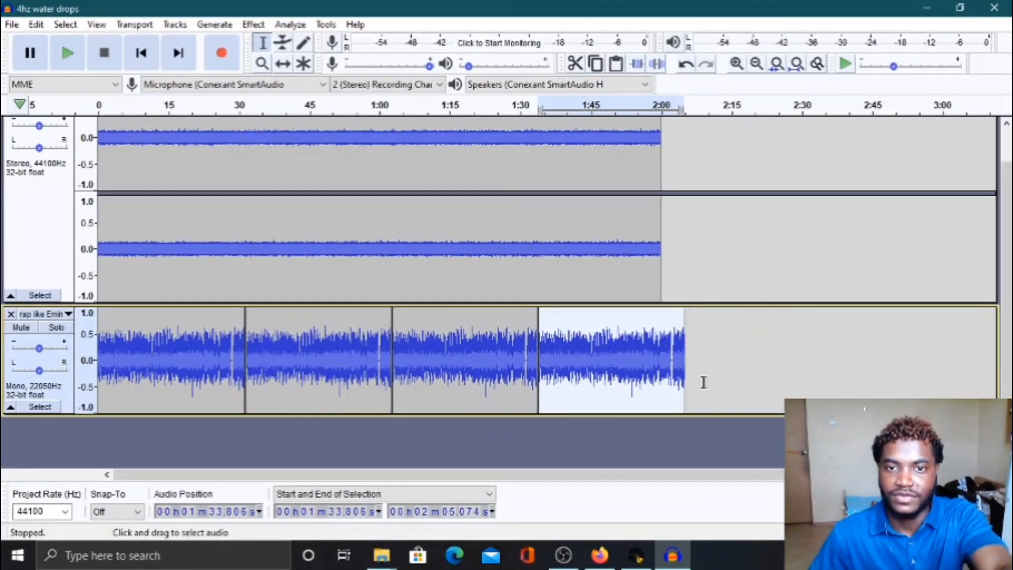
{"action": "left_click", "coordinate": [695, 375]}
{"action": "left_click_drag", "start_coordinate": [688, 346], "coordinate": [662, 340]}
{"action": "key", "text": "Delete"}
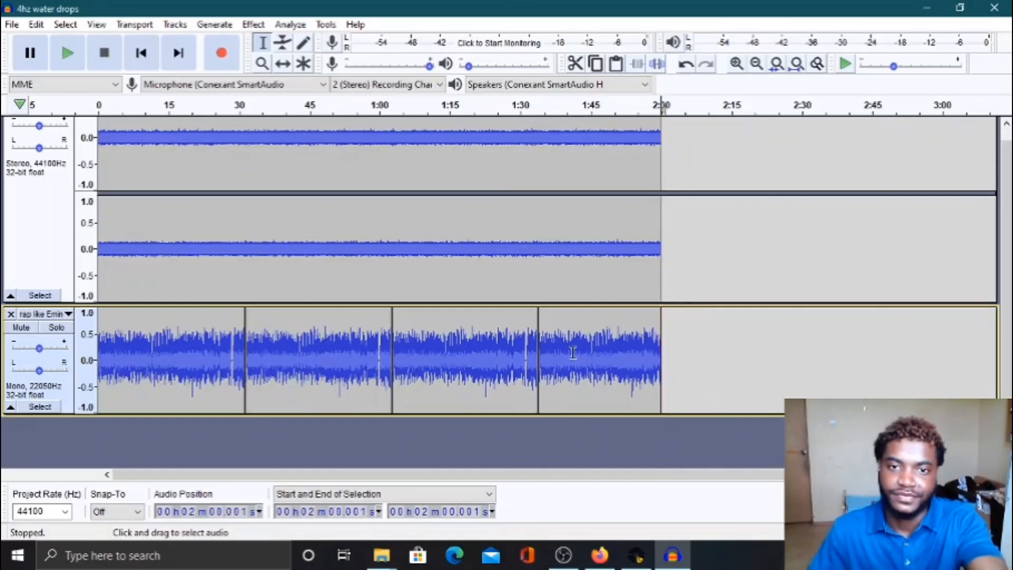
Step: Merge the four affirmation clips into one continuous clip by joining them at each of the three split lines
{"action": "left_click", "coordinate": [545, 350]}
{"action": "left_click", "coordinate": [536, 347]}
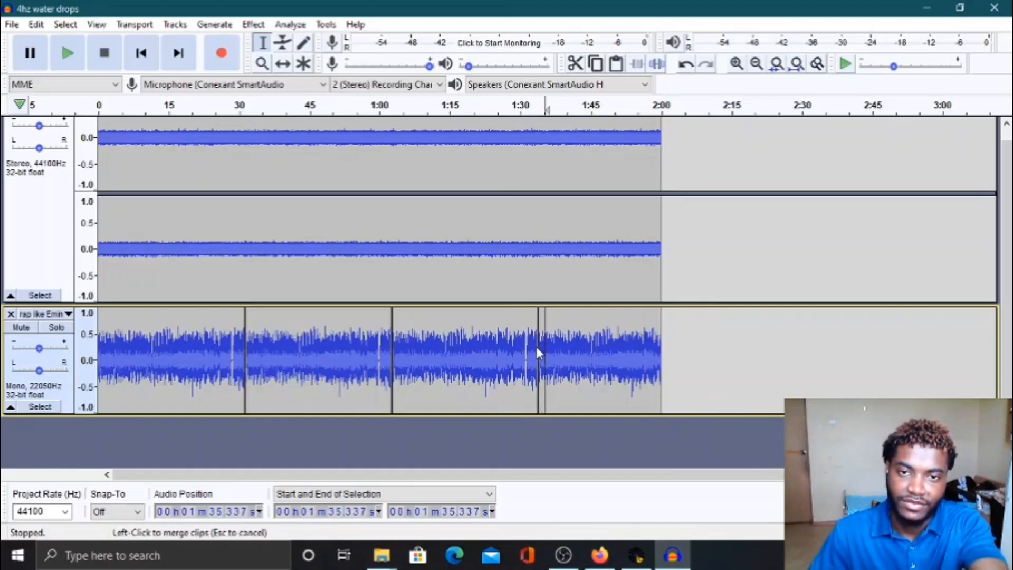
{"action": "left_click", "coordinate": [535, 340]}
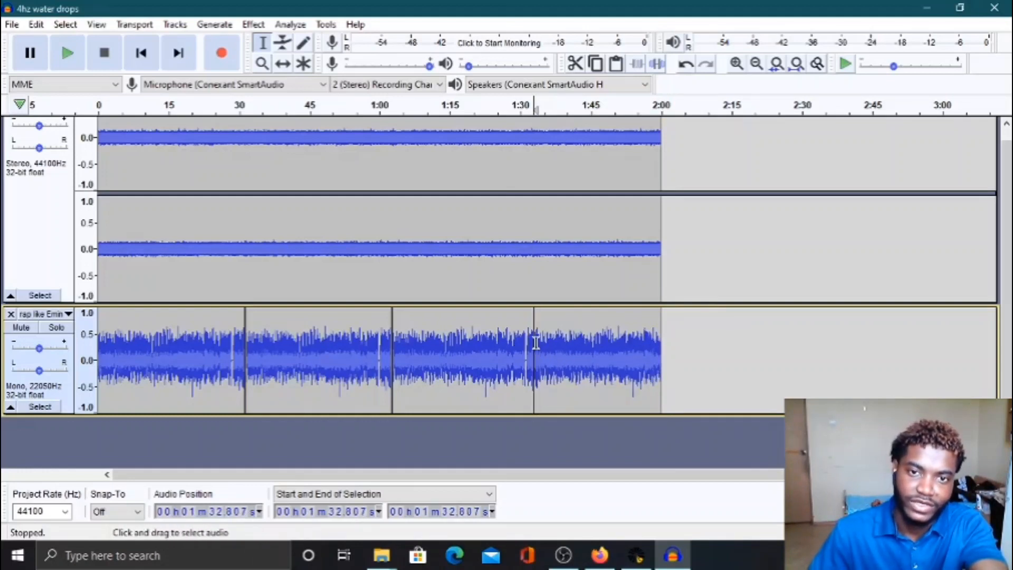
{"action": "left_click", "coordinate": [389, 340]}
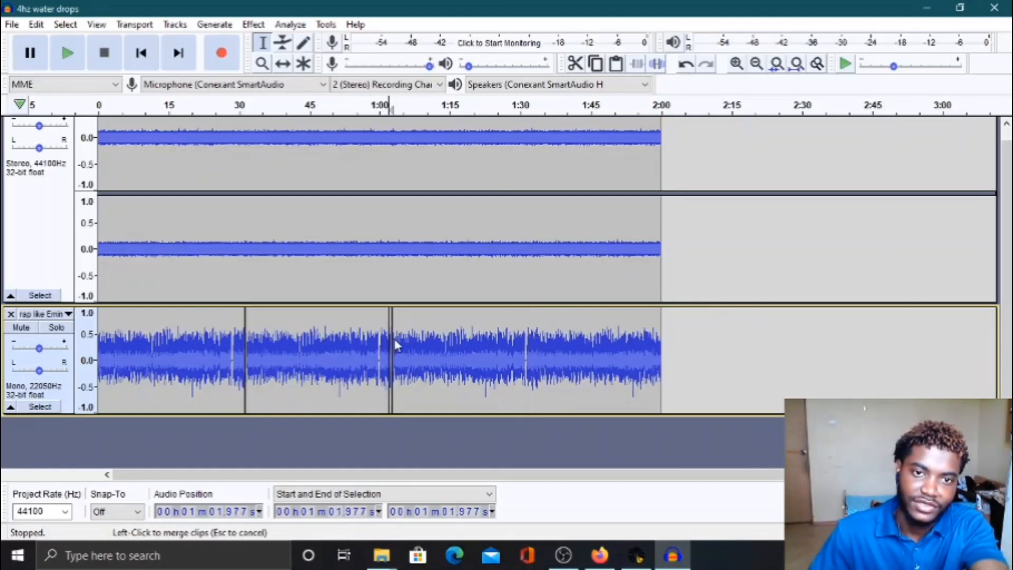
{"action": "left_click", "coordinate": [392, 338]}
{"action": "left_click", "coordinate": [245, 346]}
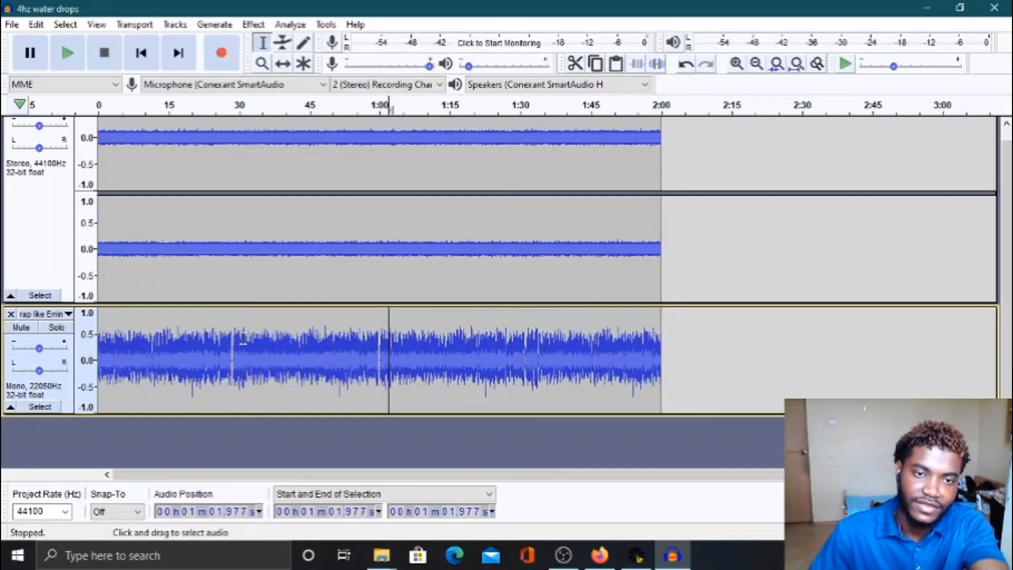
Step: Apply a Fade Out to both tracks from about 1:57 to the end at 2:00
{"action": "left_click_drag", "start_coordinate": [660, 280], "coordinate": [646, 382]}
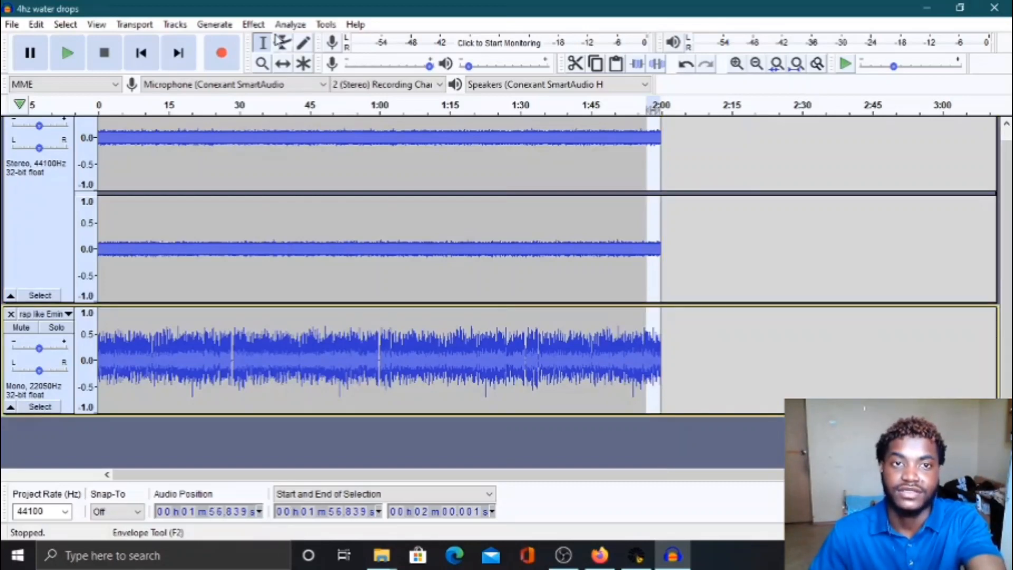
{"action": "left_click", "coordinate": [255, 25]}
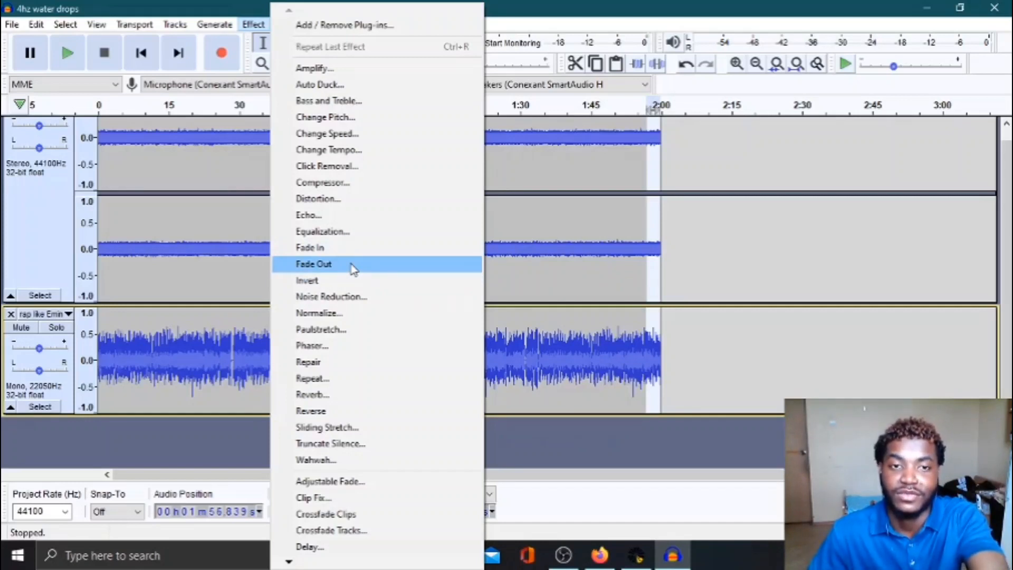
{"action": "left_click", "coordinate": [353, 265]}
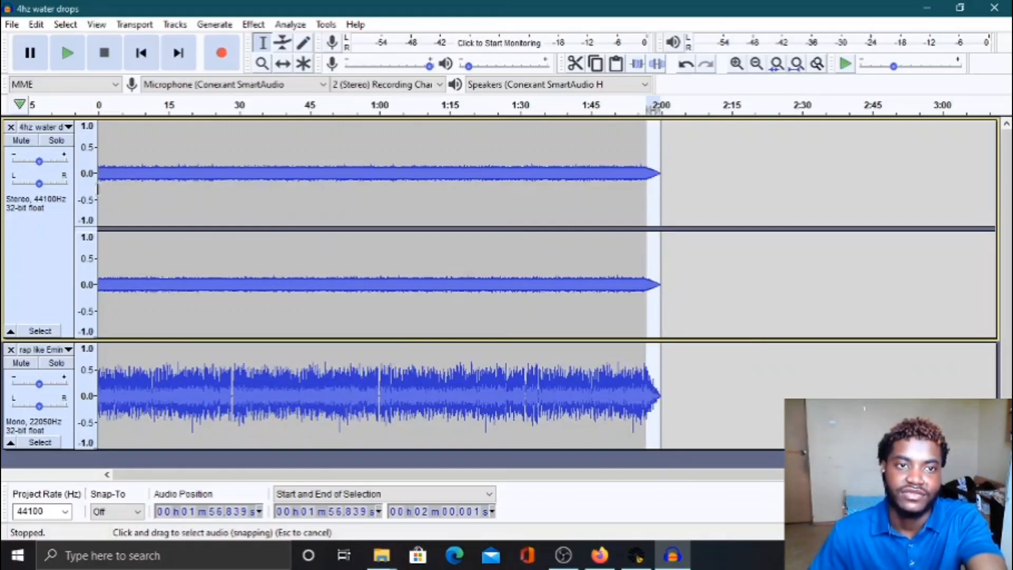
Step: Apply a Fade In to about the first 6 seconds of both tracks
{"action": "left_click_drag", "start_coordinate": [100, 196], "coordinate": [125, 428]}
{"action": "left_click", "coordinate": [254, 25]}
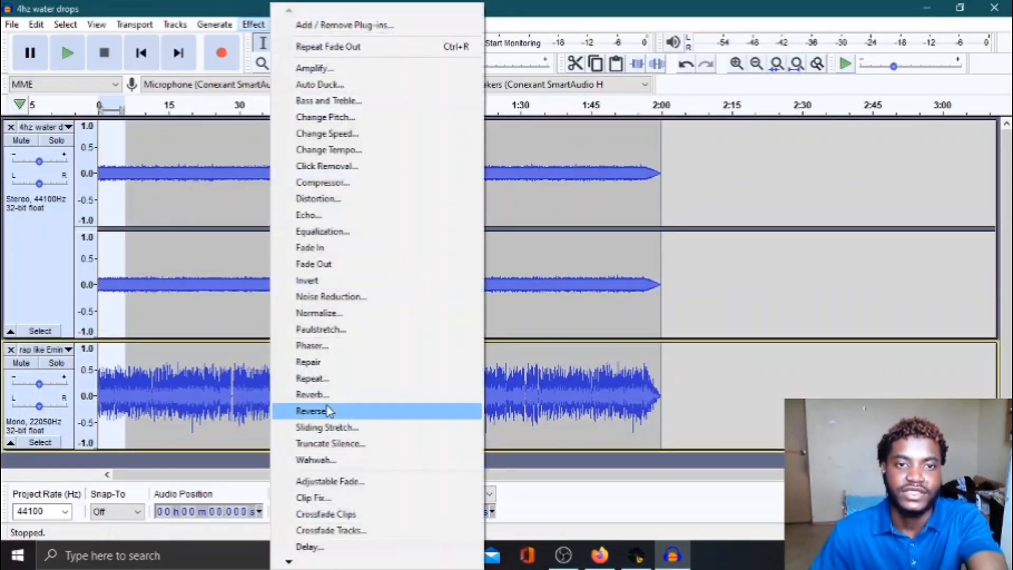
{"action": "left_click", "coordinate": [345, 252]}
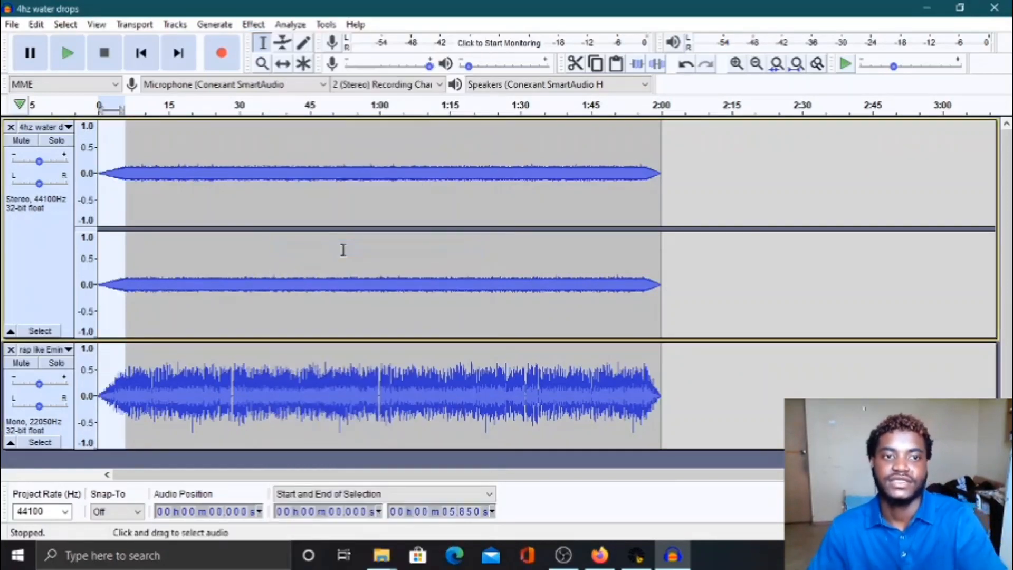
Step: Clear the time selection and lower the affirmation track's gain to near the low end of its range
{"action": "left_click", "coordinate": [183, 216]}
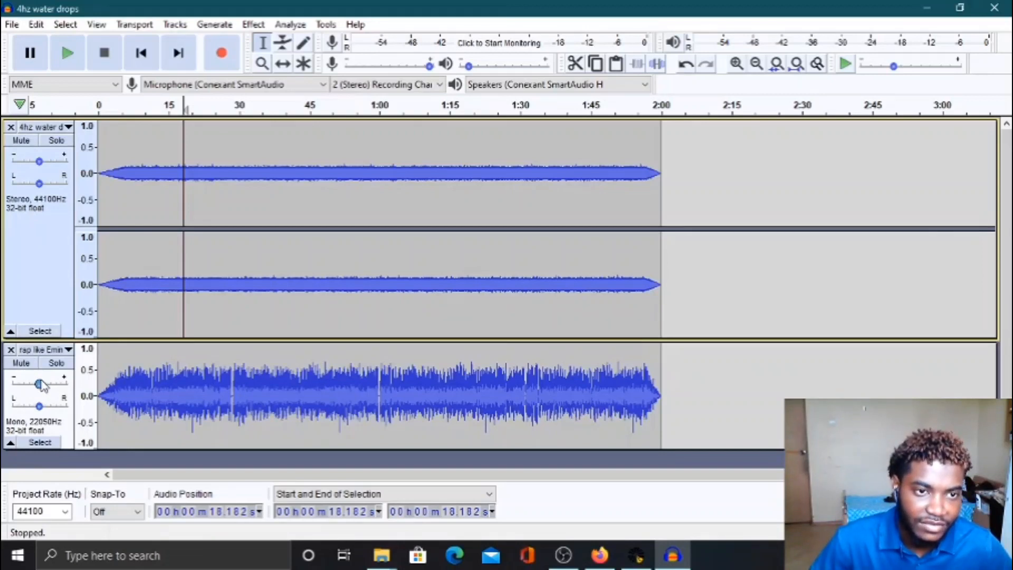
{"action": "left_click_drag", "start_coordinate": [41, 385], "coordinate": [16, 401]}
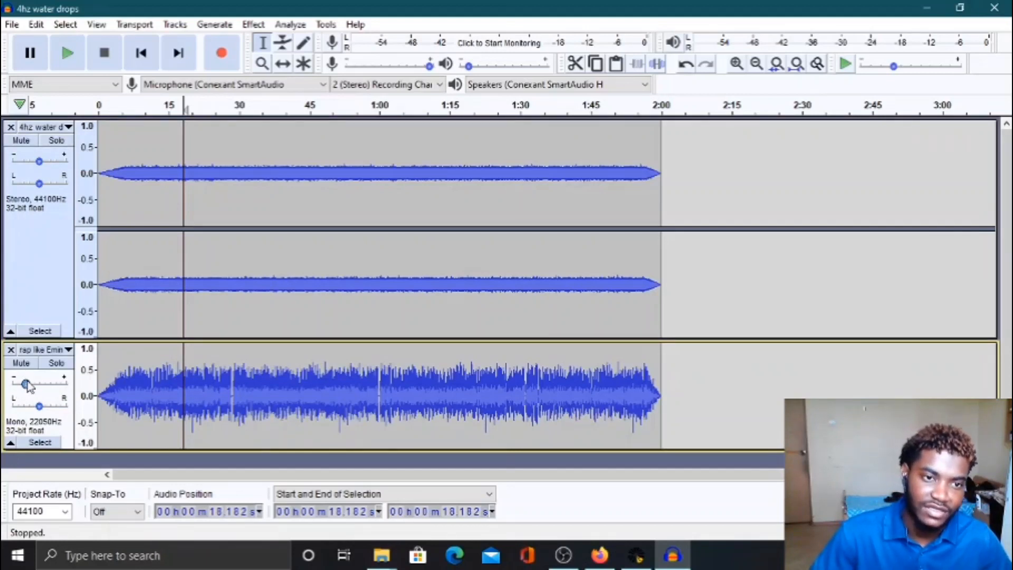
{"action": "left_click_drag", "start_coordinate": [29, 386], "coordinate": [21, 387]}
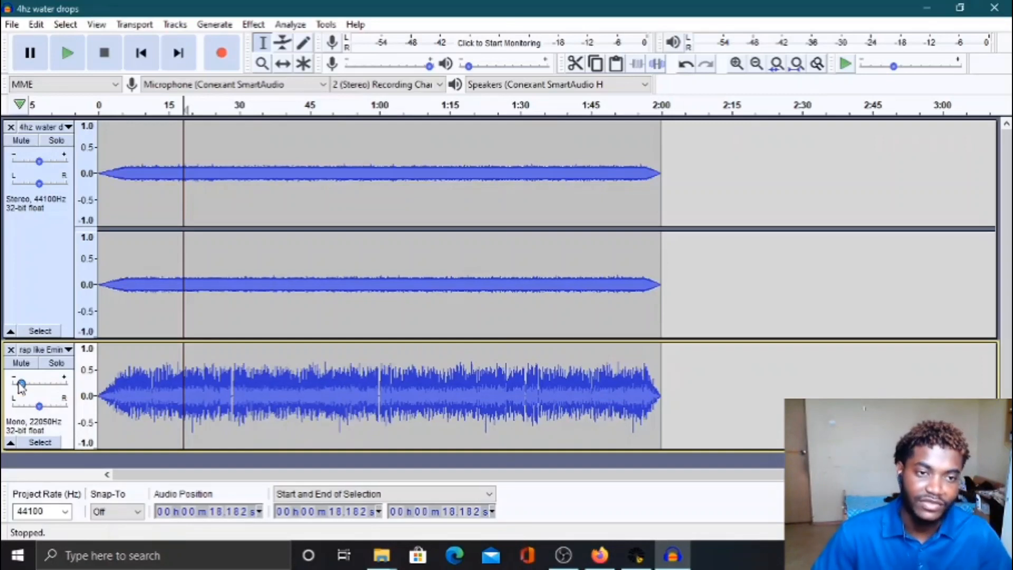
Step: Start exporting the mixed project as an MP3 file
{"action": "left_click", "coordinate": [10, 24]}
{"action": "mouse_move", "coordinate": [75, 136]}
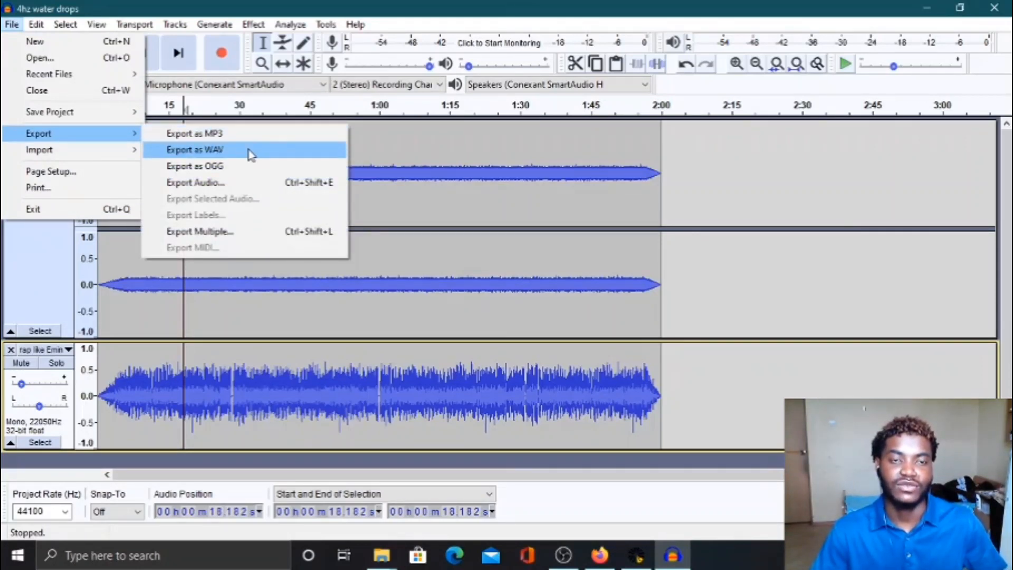
{"action": "left_click", "coordinate": [251, 141]}
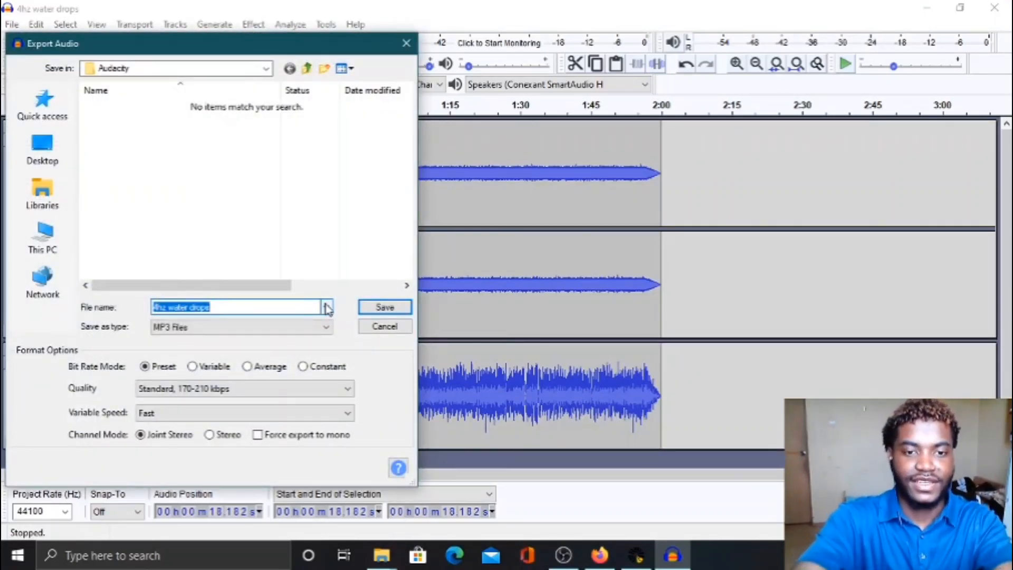
{"action": "type", "text": "shdsdw"}
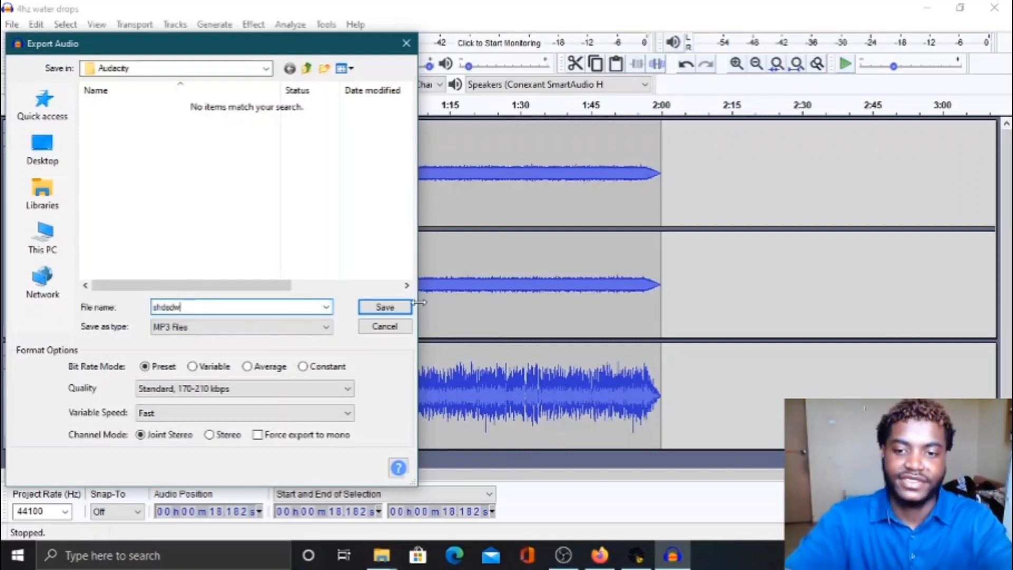
{"action": "key", "text": "BackSpace"}
{"action": "key", "text": "BackSpace"}
{"action": "key", "text": "BackSpace"}
{"action": "key", "text": "BackSpace"}
{"action": "key", "text": "BackSpace"}
{"action": "key", "text": "BackSpace"}
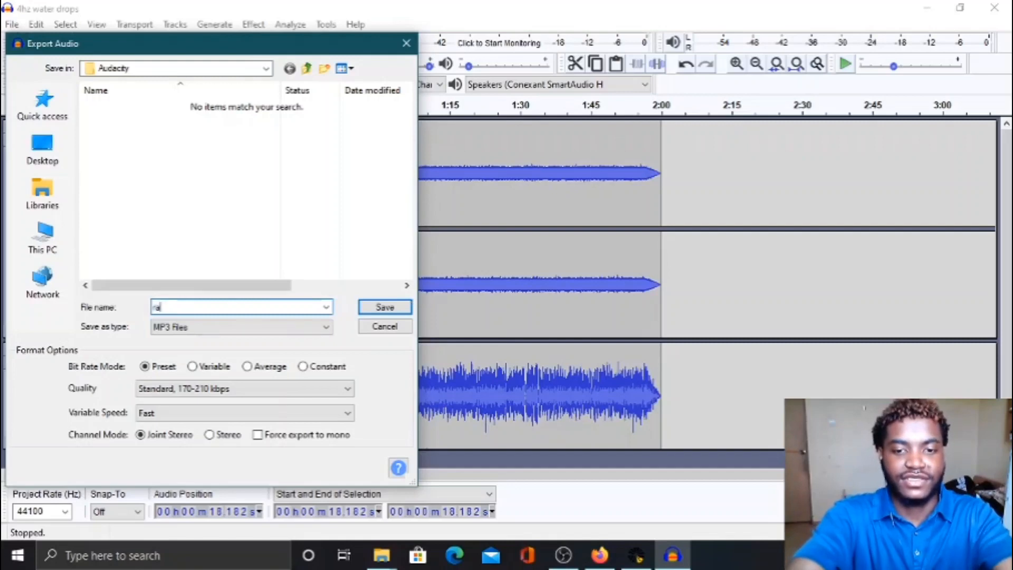
Step: Save the MP3 export as "rap like eminem" and accept the stereo mixdown, turning off its warning for future exports
{"action": "type", "text": "rap like eminem"}
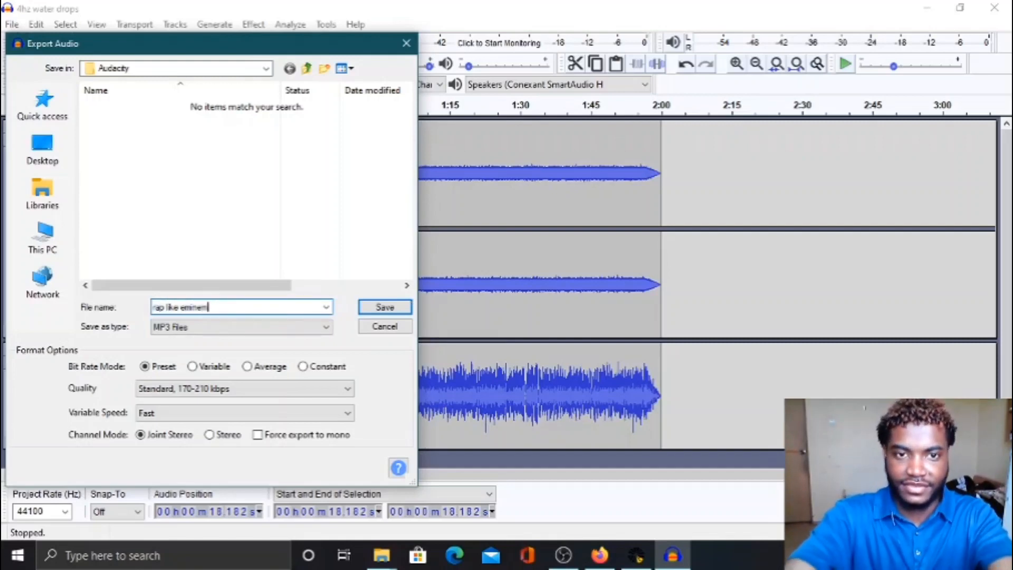
{"action": "key", "text": "Return"}
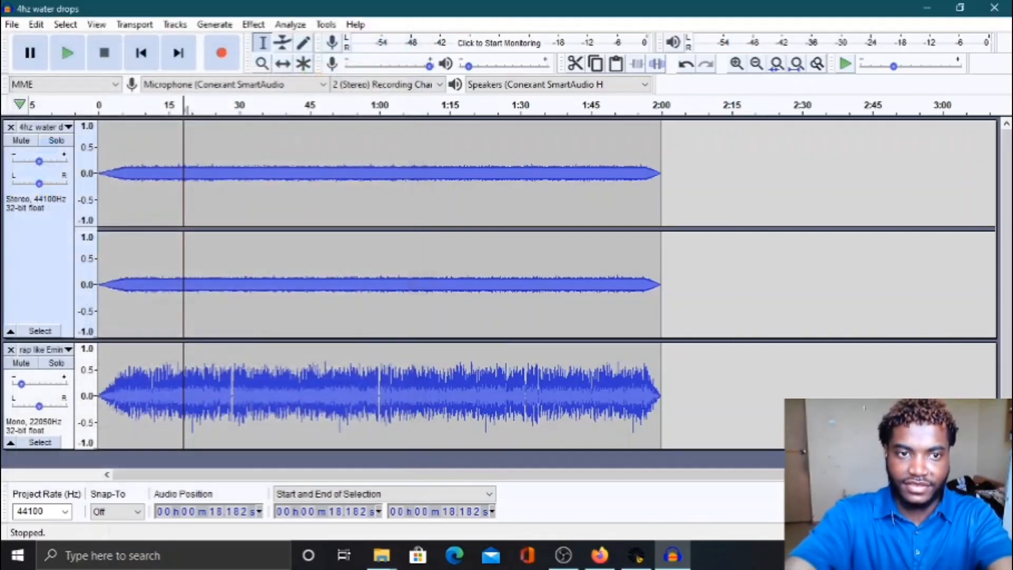
{"action": "left_click", "coordinate": [457, 279]}
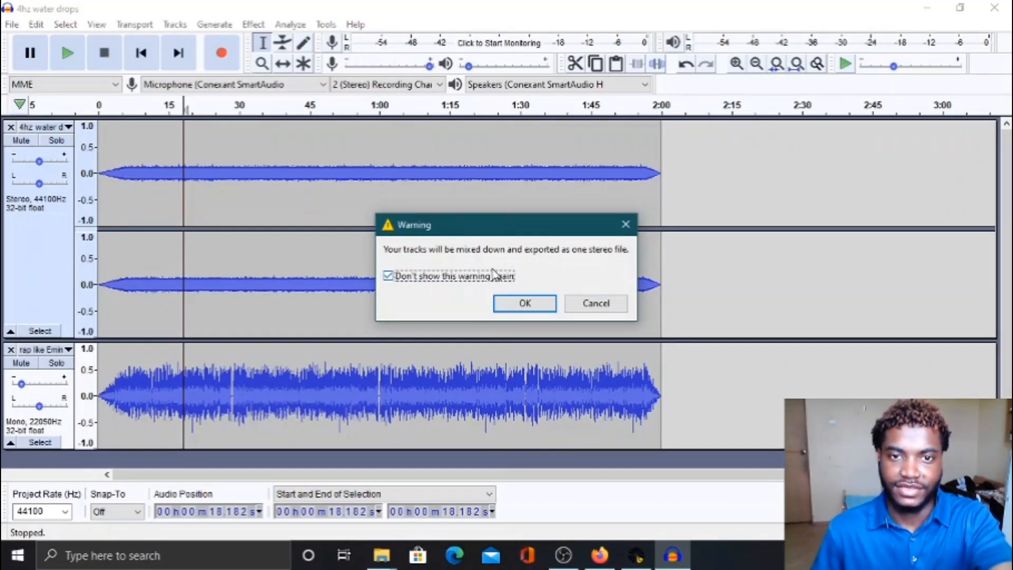
{"action": "left_click", "coordinate": [528, 306]}
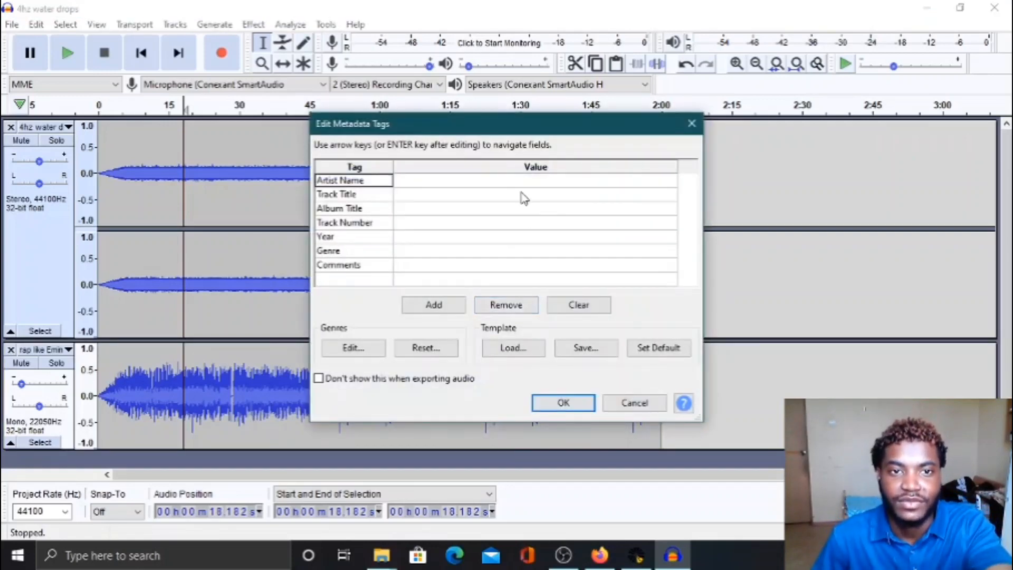
Step: Set the Track Title metadata to "rap like eminem" and finish the export
{"action": "left_click", "coordinate": [522, 197]}
{"action": "type", "text": "rap like em"}
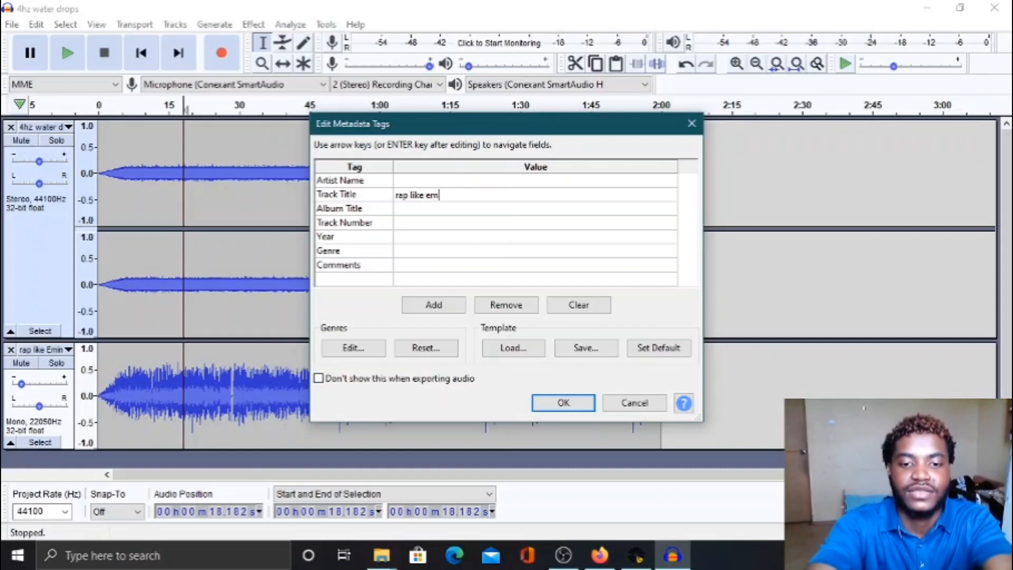
{"action": "type", "text": "inem"}
{"action": "key", "text": "Return"}
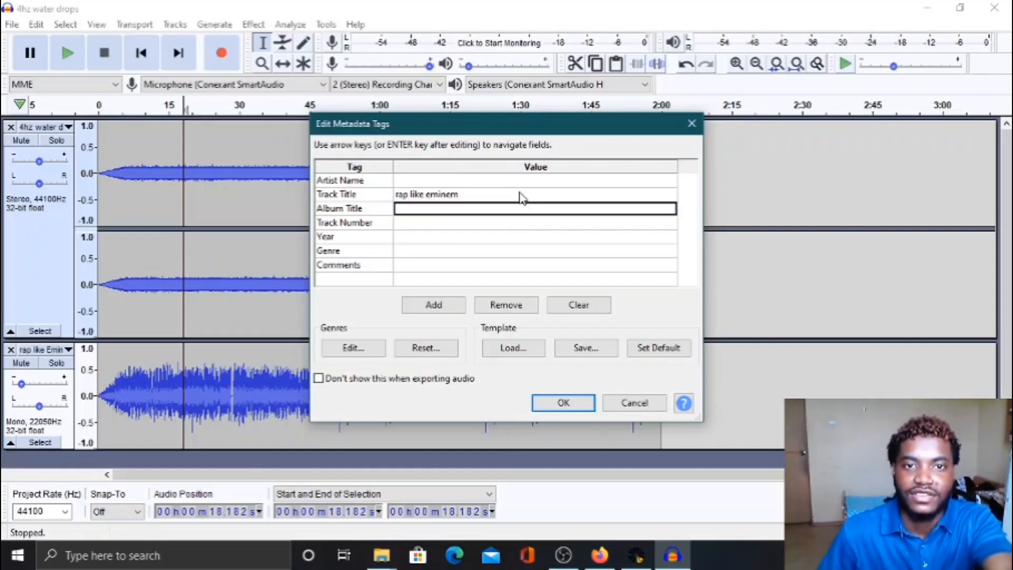
{"action": "left_click", "coordinate": [563, 404]}
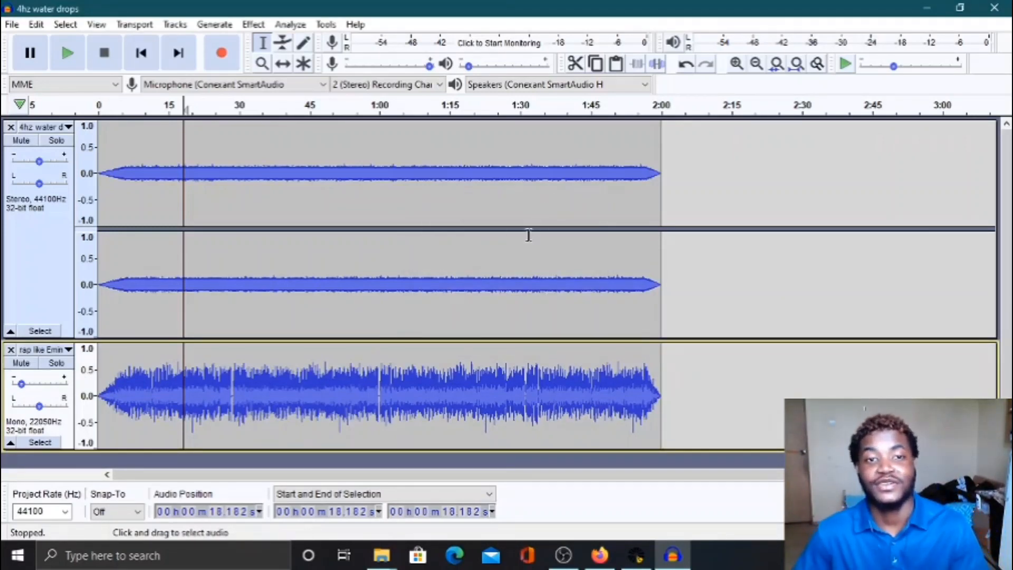
Step: Minimize the Audacity and File Explorer windows to reveal the desktop
{"action": "left_click", "coordinate": [519, 318]}
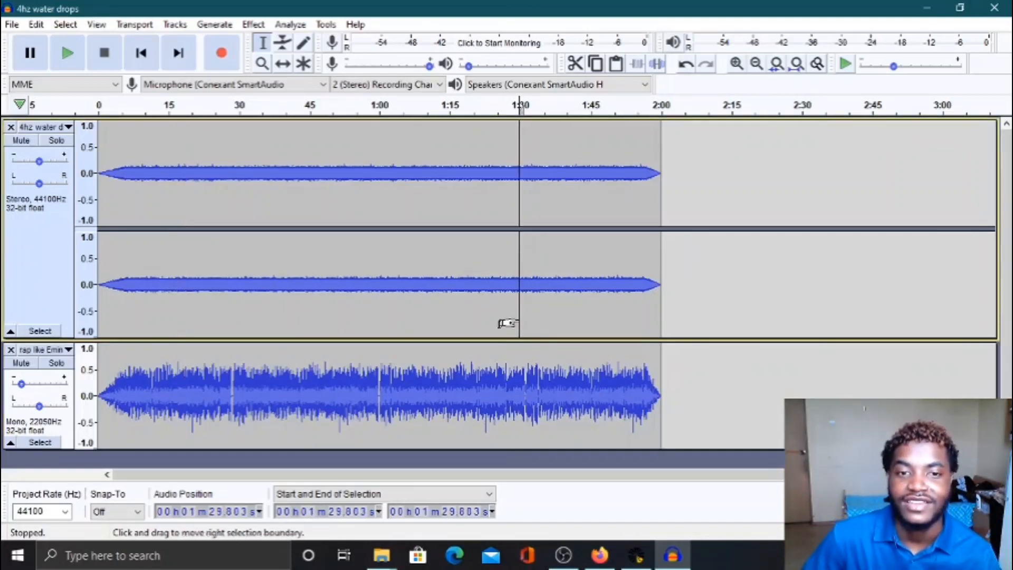
{"action": "left_click", "coordinate": [925, 8]}
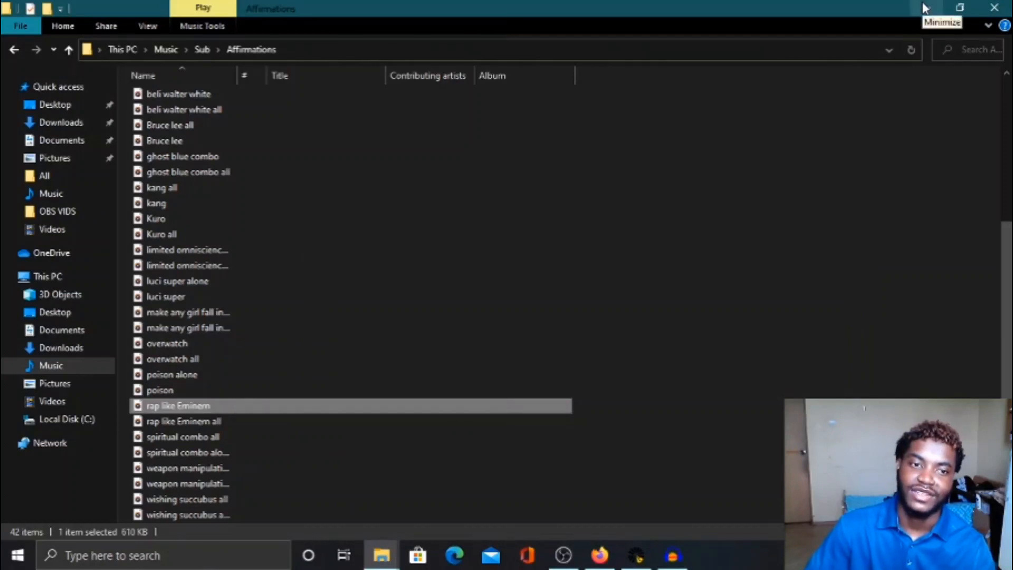
{"action": "left_click", "coordinate": [925, 8]}
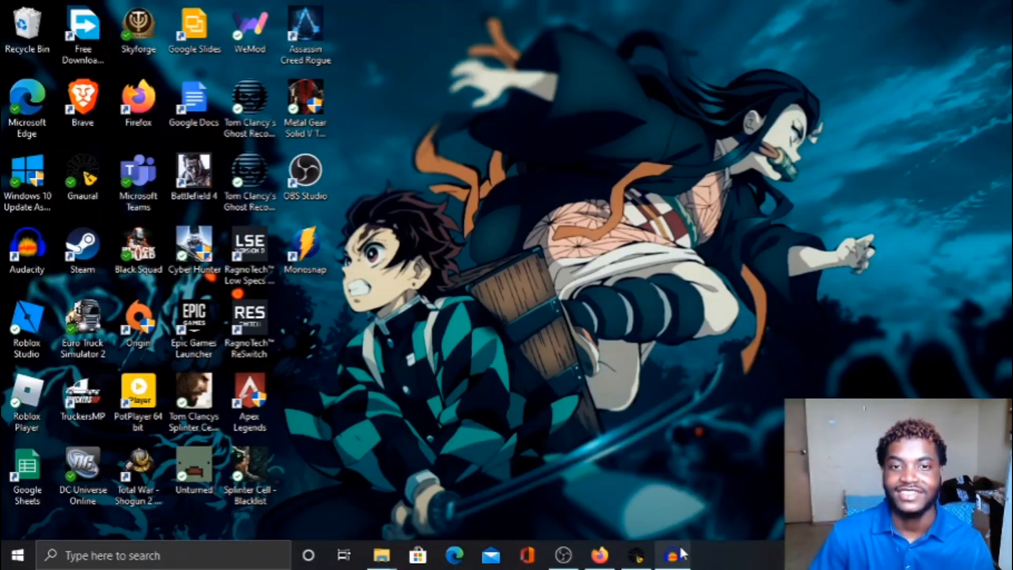
{"action": "mouse_move", "coordinate": [680, 548]}
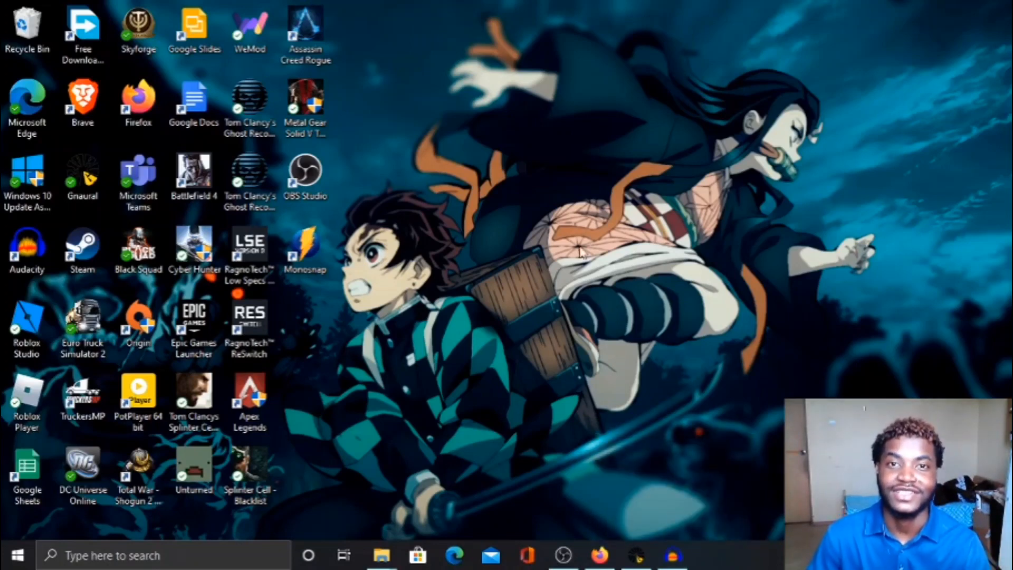
{"action": "mouse_move", "coordinate": [564, 554]}
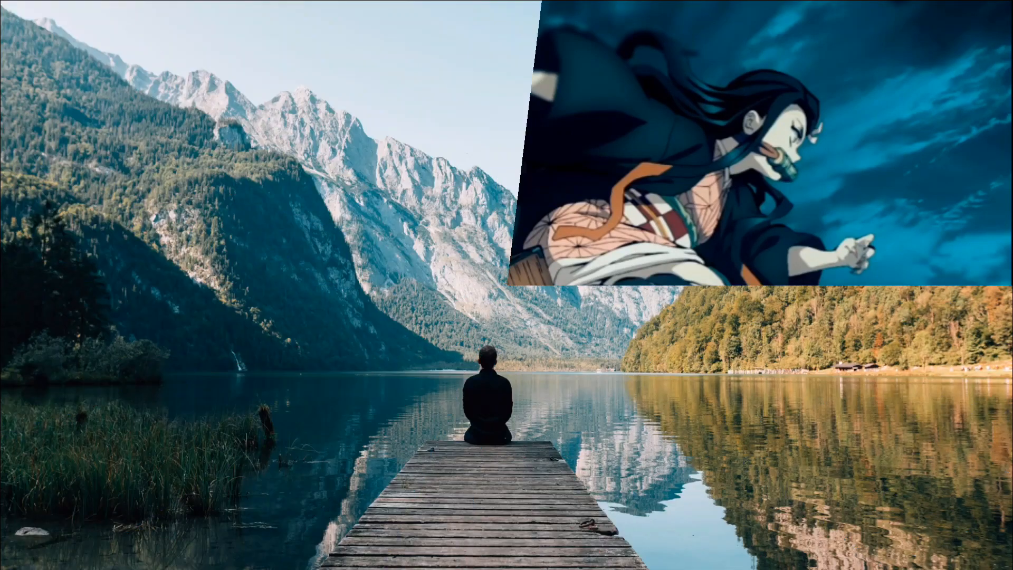